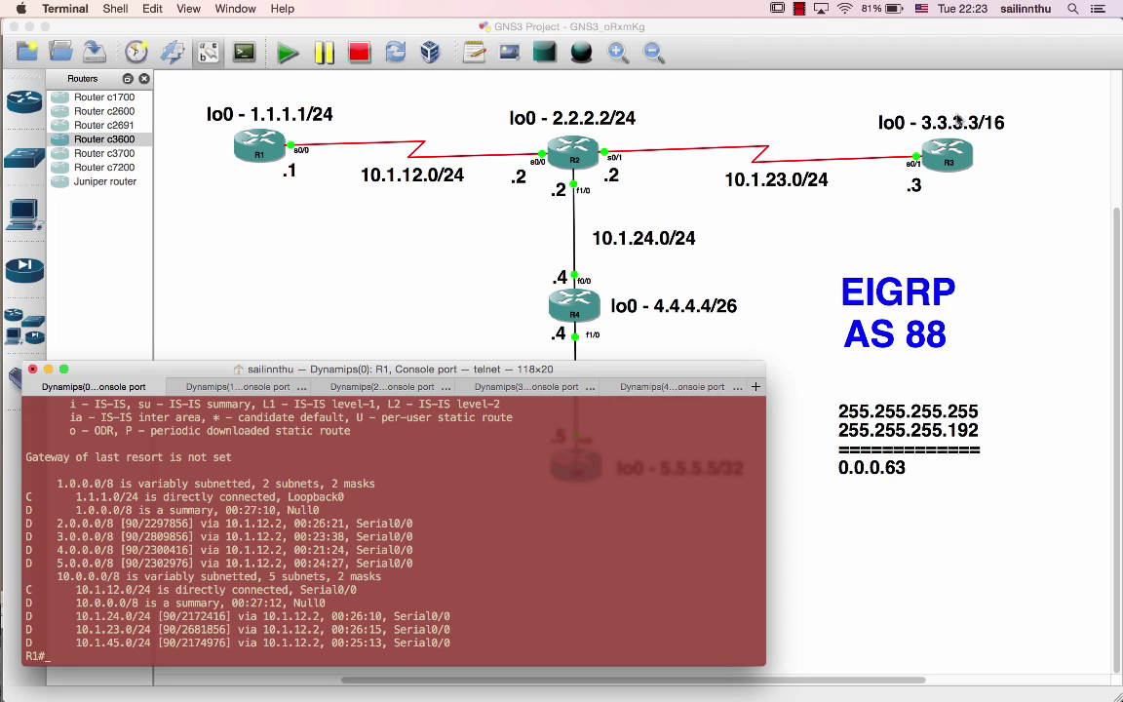
# Move the R1 console window down to uncover R5 and the 10.1.45.0/24 link.
pyautogui.moveTo(650, 373); pyautogui.dragTo(650, 504)
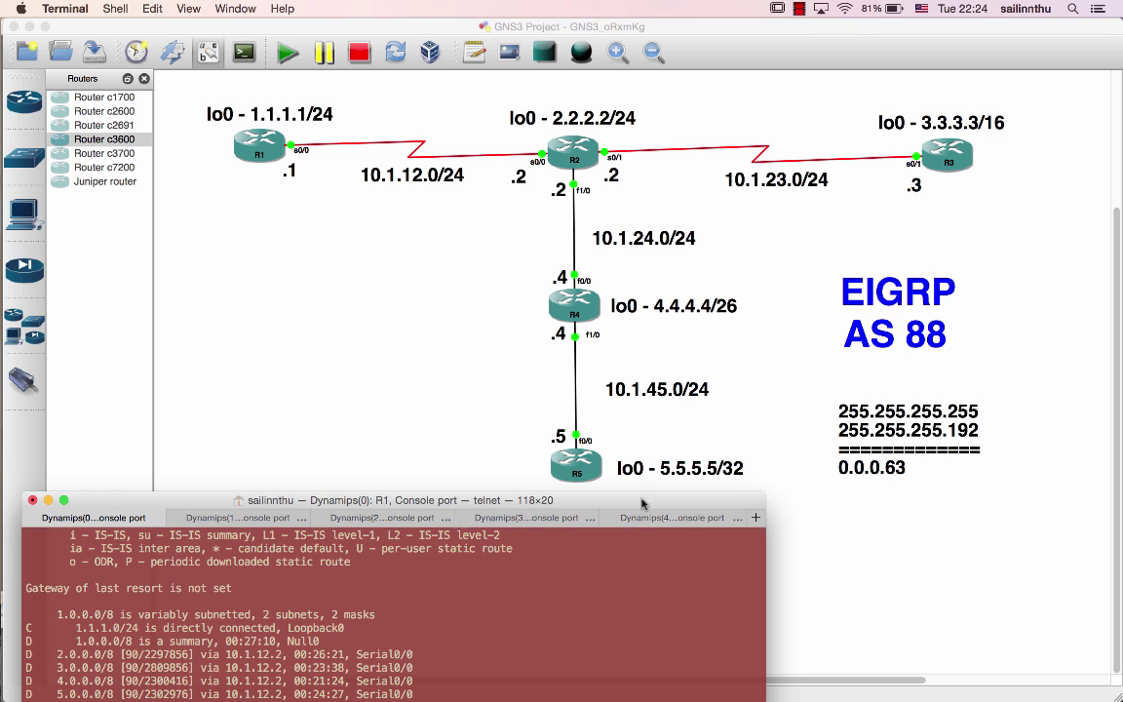
# Move the console back up and highlight R1's summarized 2.0.0.0/8–5.0.0.0/8 routes.
pyautogui.moveTo(641, 503); pyautogui.dragTo(768, 165)
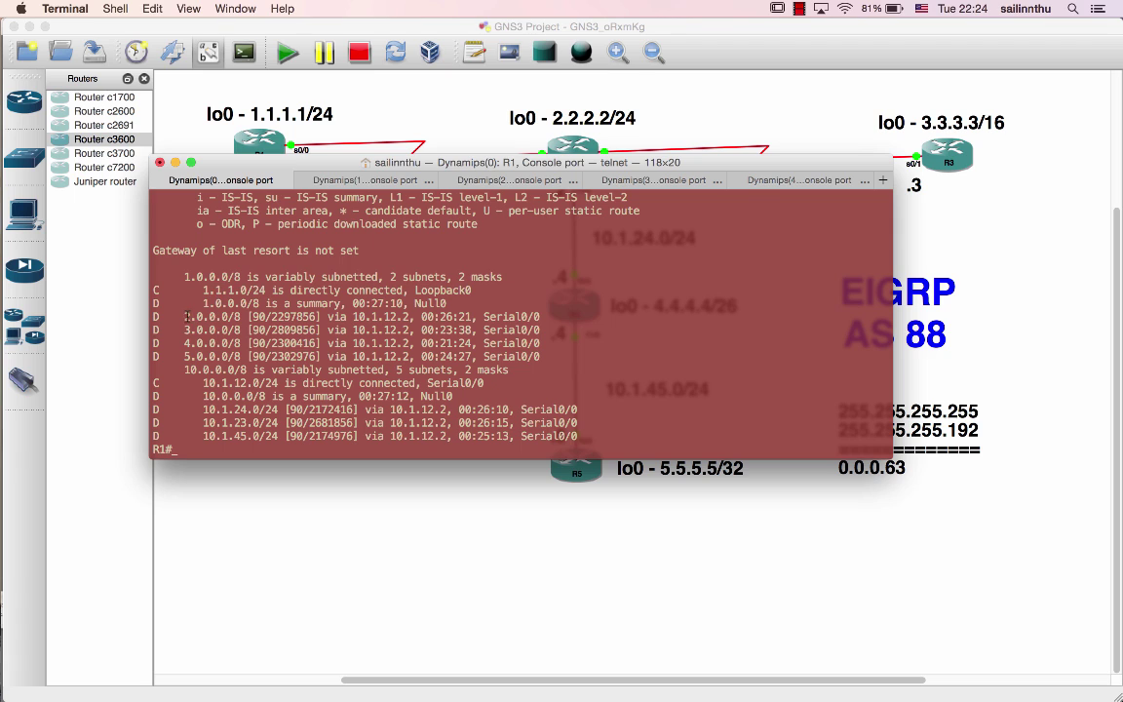
pyautogui.moveTo(185, 314); pyautogui.dragTo(241, 364)
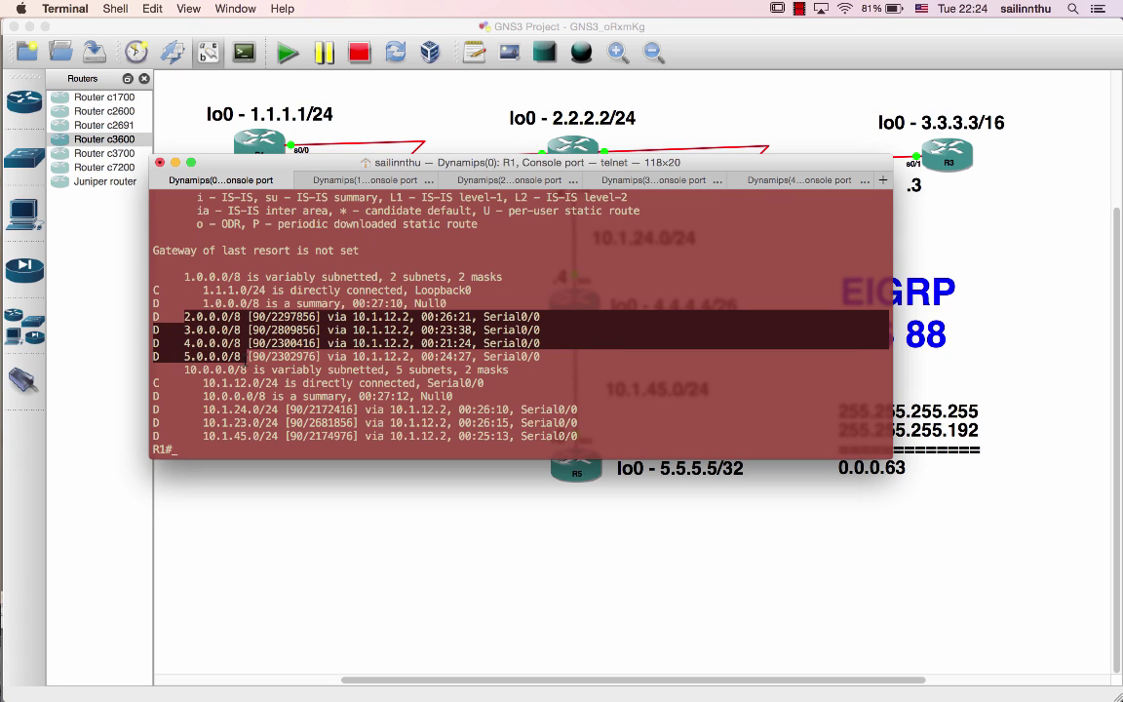
pyautogui.click(245, 364)
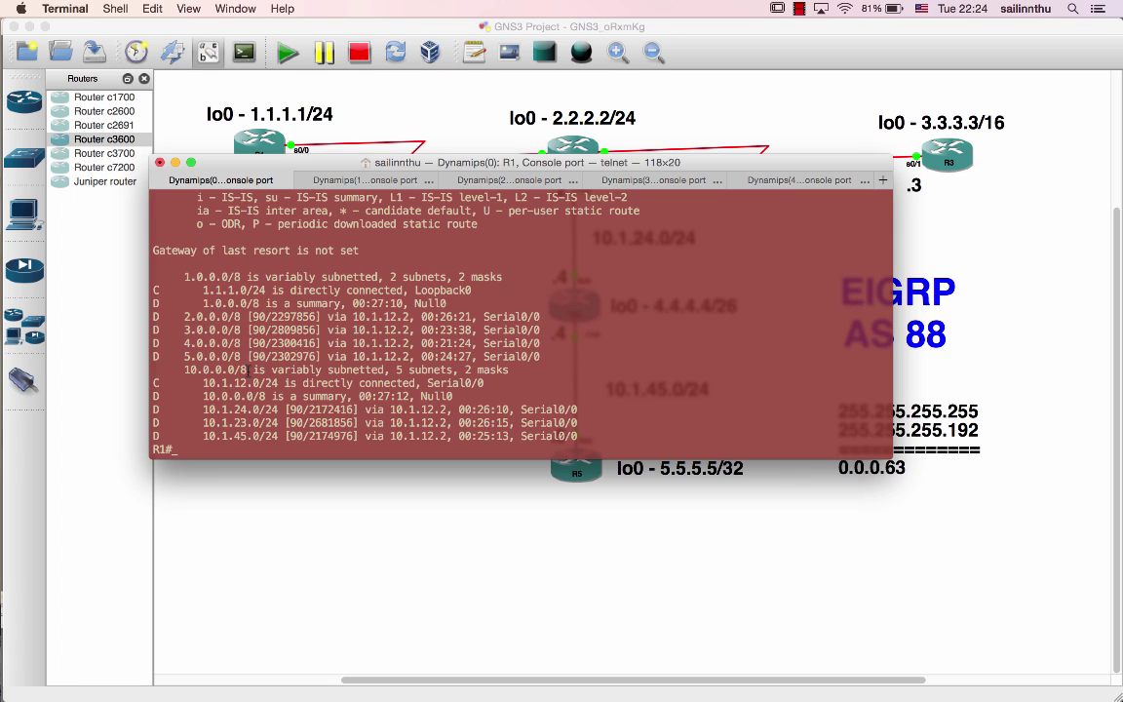
pyautogui.moveTo(246, 359); pyautogui.dragTo(161, 316)
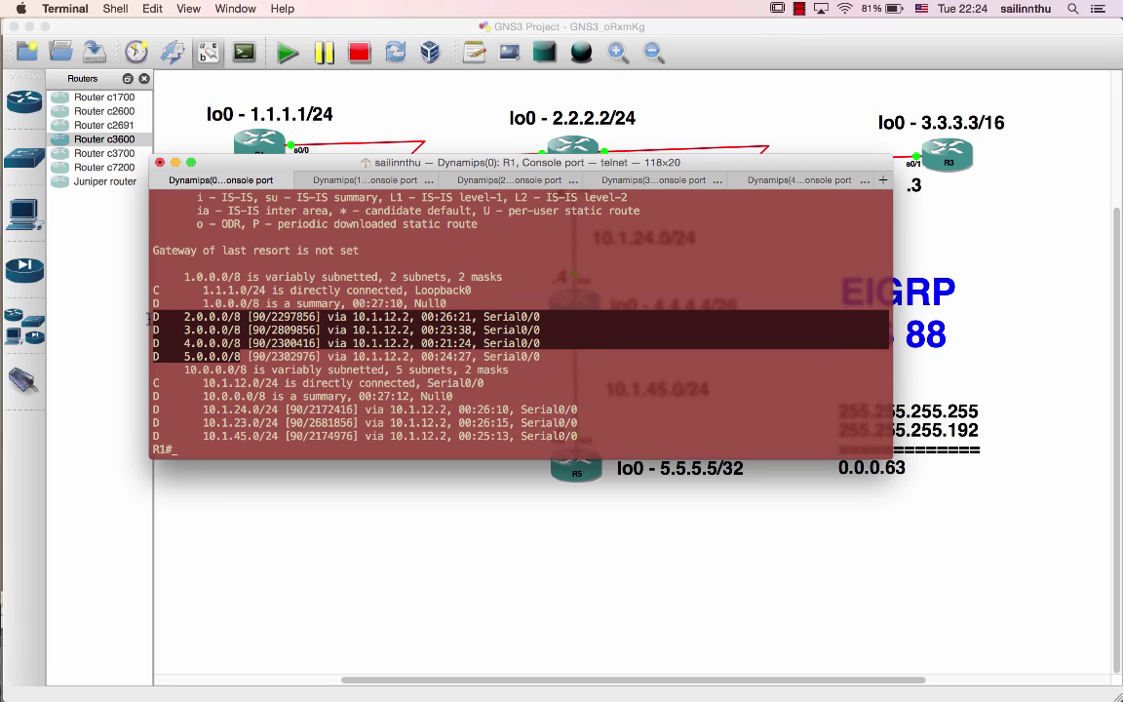
pyautogui.click(241, 356)
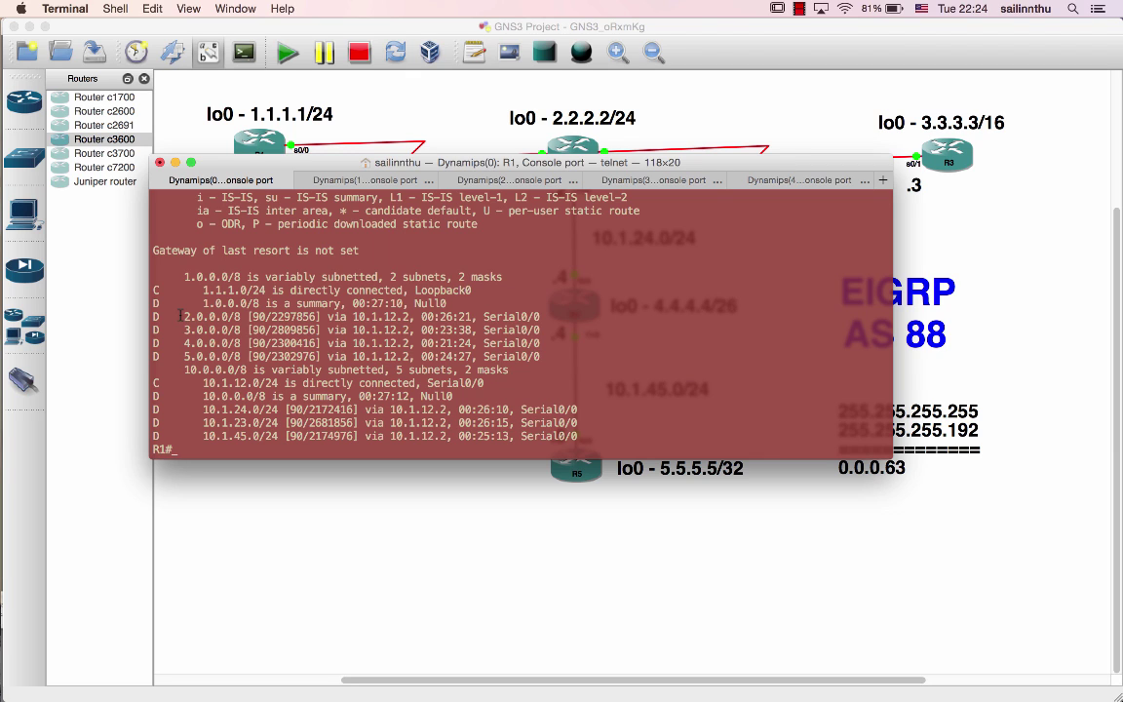
pyautogui.moveTo(179, 317); pyautogui.dragTo(295, 353)
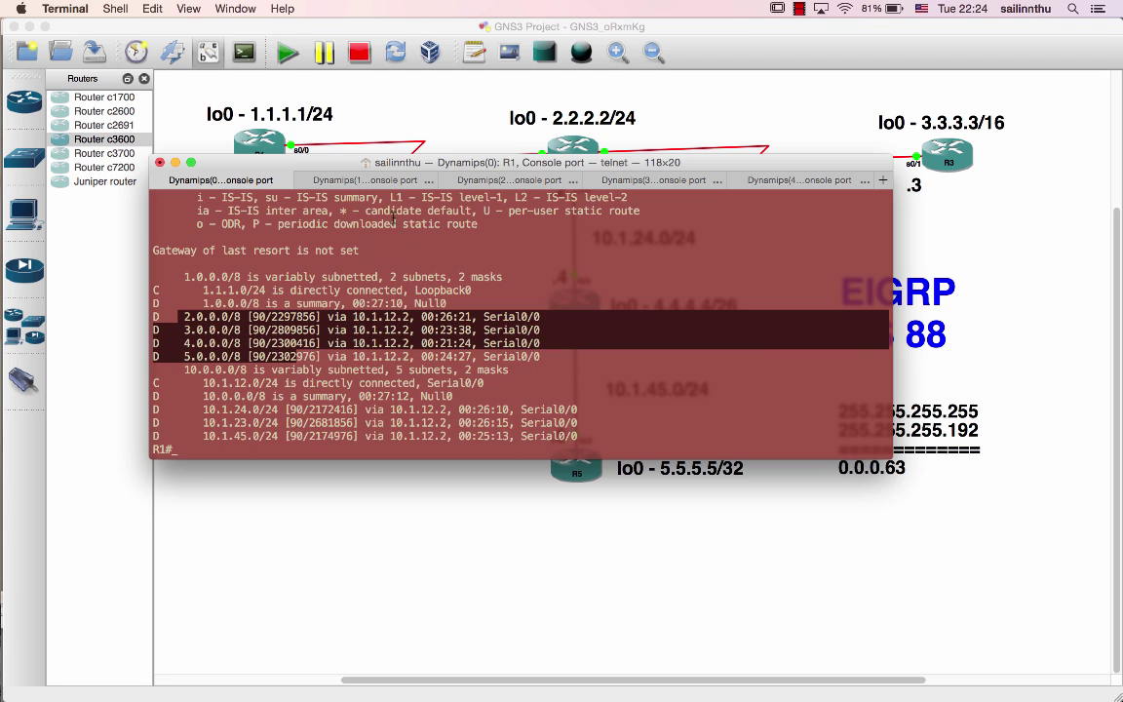
# On R2, enter privileged mode with en and run sh ip route eigrp.
pyautogui.click(341, 180)
pyautogui.press('Return')
pyautogui.press('Return')
pyautogui.press('Return')
pyautogui.write('en')
pyautogui.press('Return')
pyautogui.write('sh ip route eigrp')
pyautogui.press('Return')
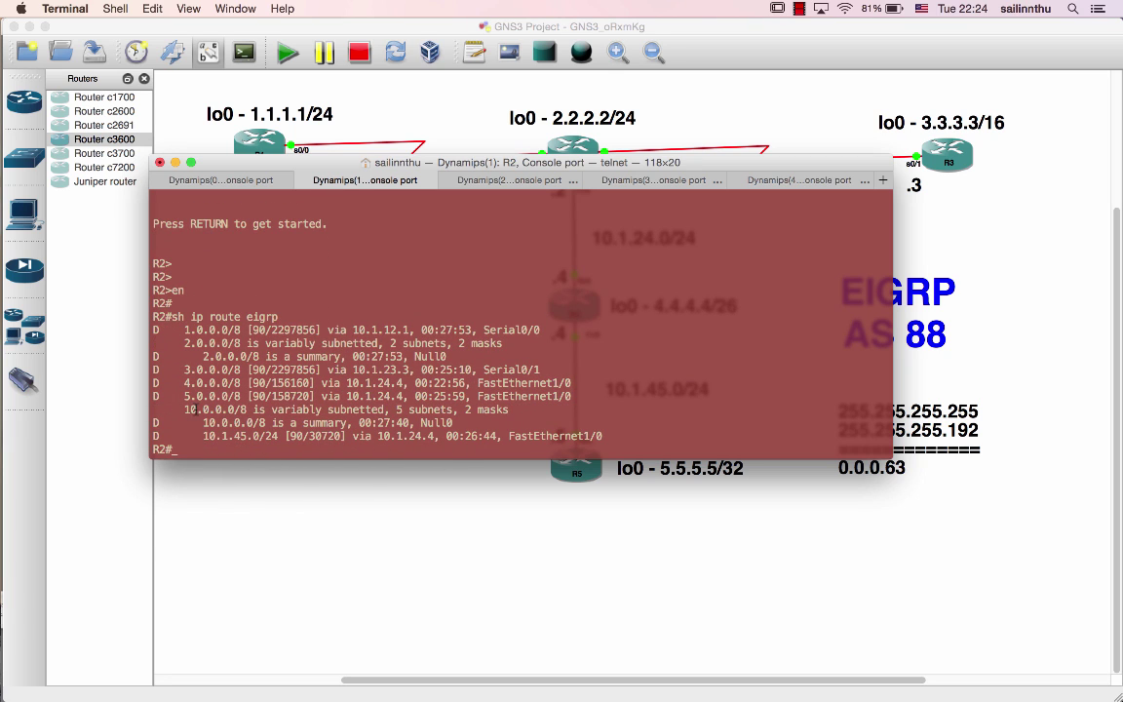
# On R3, enter privileged mode and list its EIGRP routes, then switch to R4's console.
pyautogui.click(444, 179)
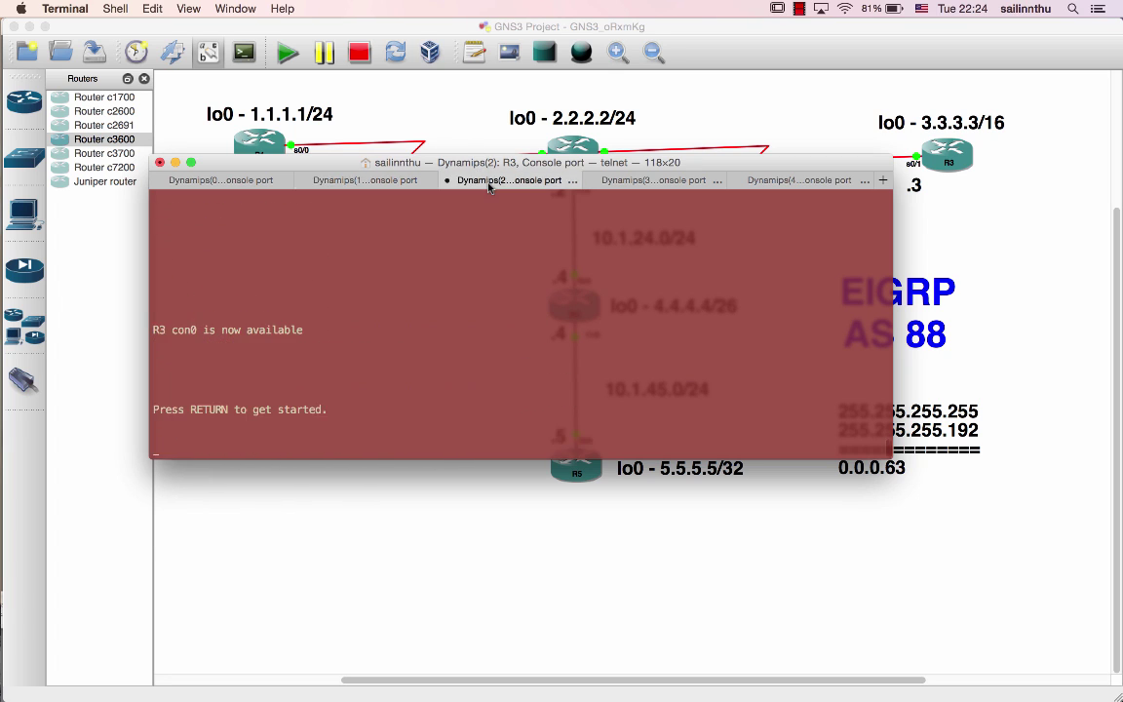
pyautogui.press('Return')
pyautogui.write('en')
pyautogui.press('Return')
pyautogui.write('sh iprout')
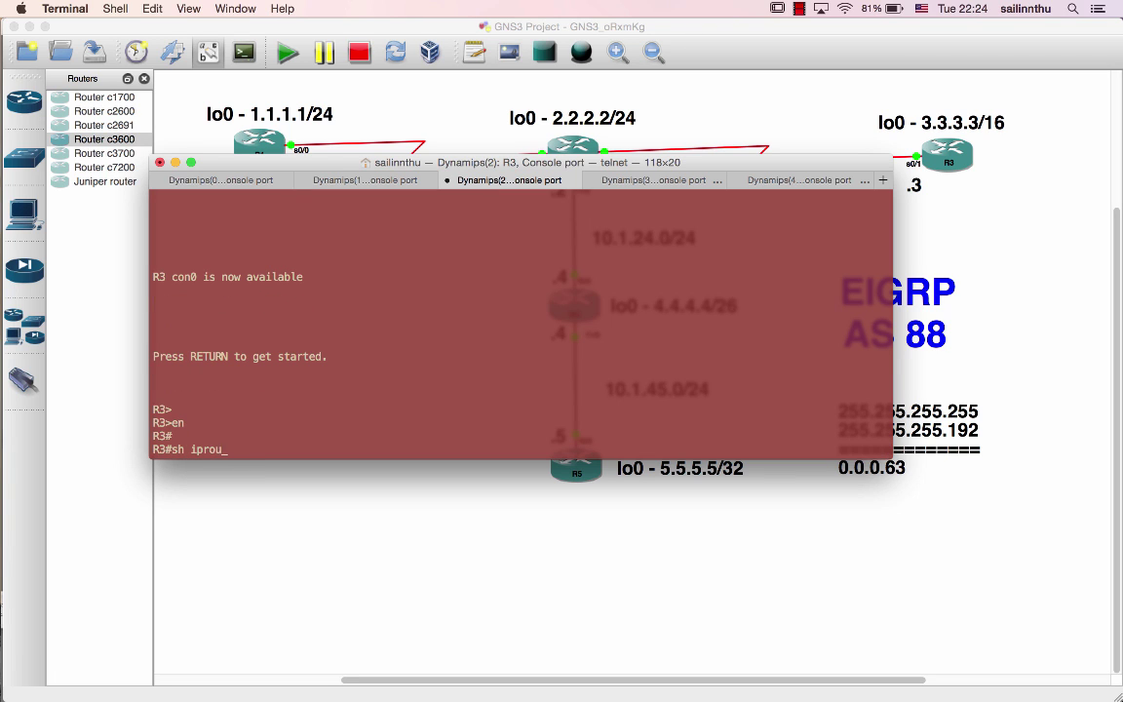
pyautogui.press('BackSpace')
pyautogui.press('BackSpace')
pyautogui.press('BackSpace')
pyautogui.write('route eigrp')
pyautogui.press('Return')
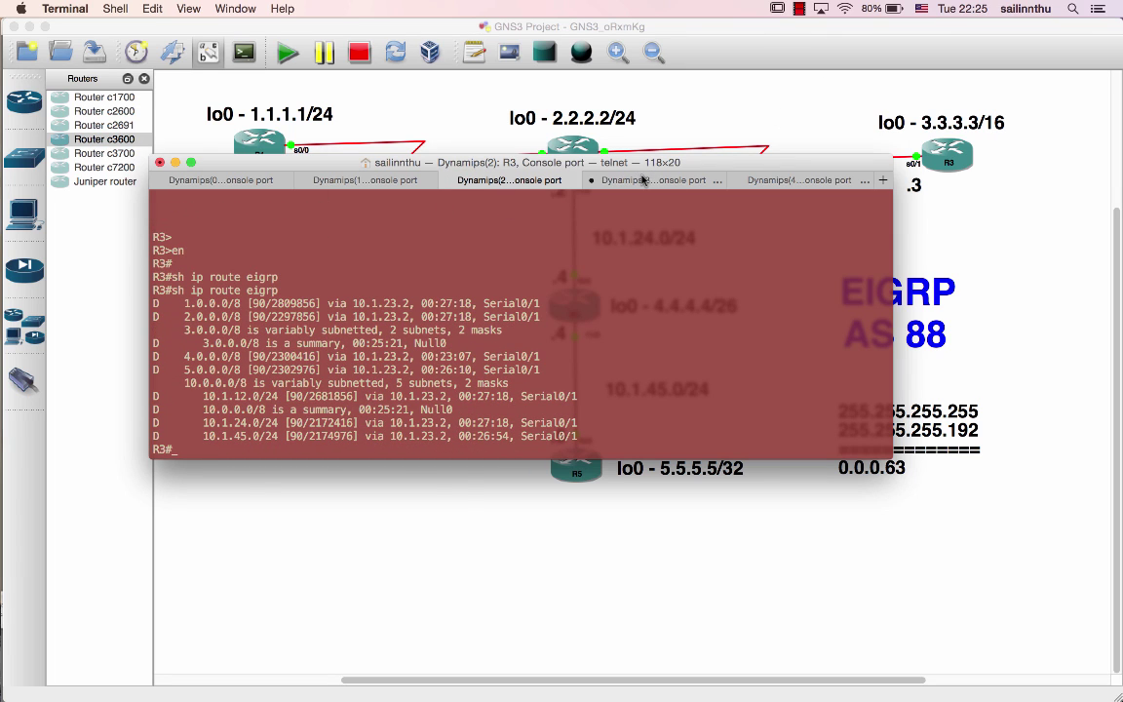
pyautogui.click(646, 179)
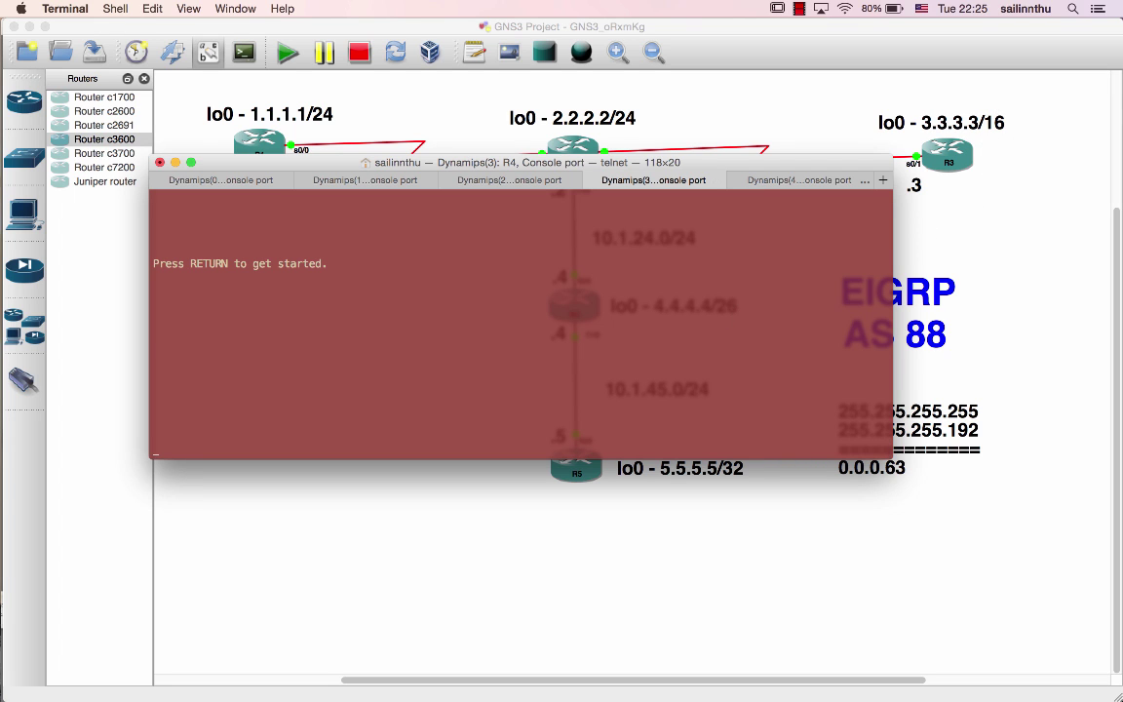
# Enter privileged mode on R4's console.
pyautogui.press('Return')
pyautogui.write('en')
pyautogui.press('Return')
pyautogui.press('Return')
# On R3, run no auto-summary under router eigrp 88.
pyautogui.press('Return')
pyautogui.press('super+shift+bracketleft')
pyautogui.press('Return')
pyautogui.press('Return')
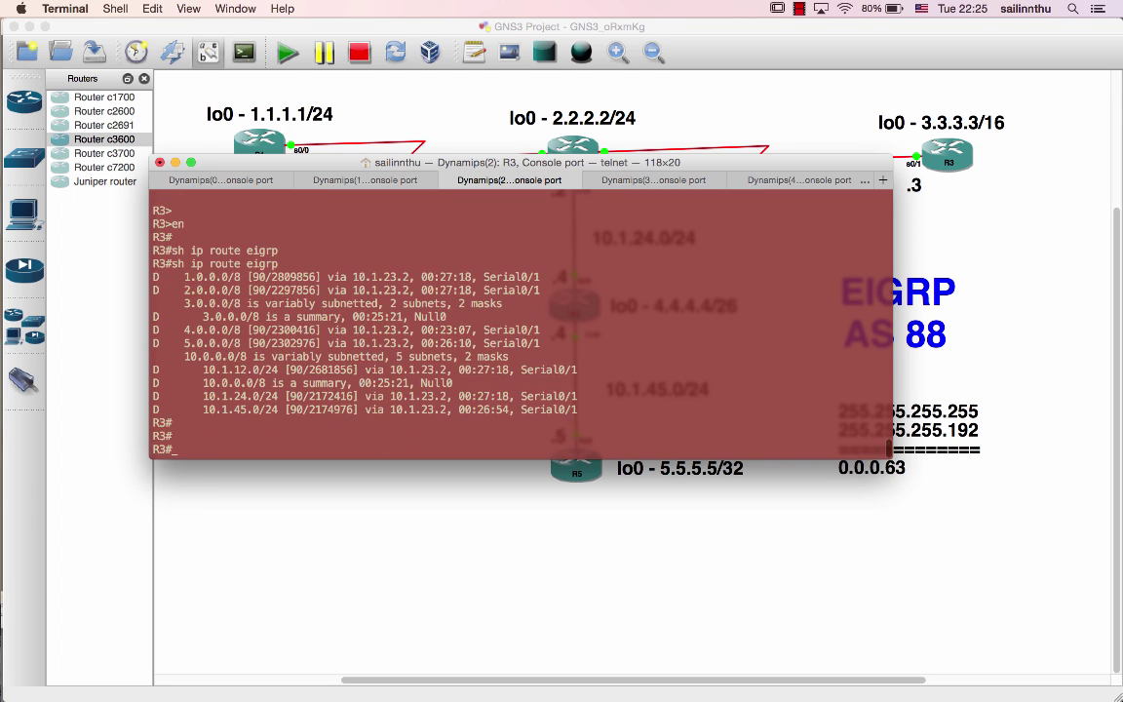
pyautogui.write('conf t')
pyautogui.press('Return')
pyautogui.write('router ei')
pyautogui.press('Tab')
pyautogui.write('88')
pyautogui.press('Return')
pyautogui.write('no auto')
pyautogui.press('Tab')
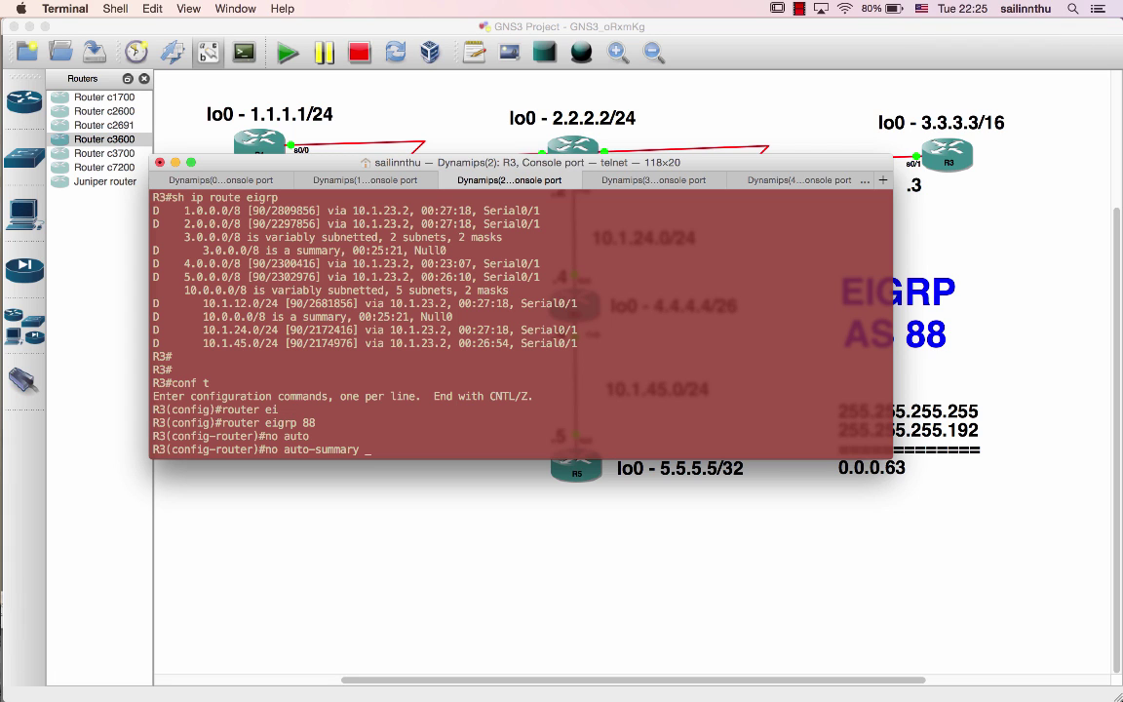
pyautogui.press('Return')
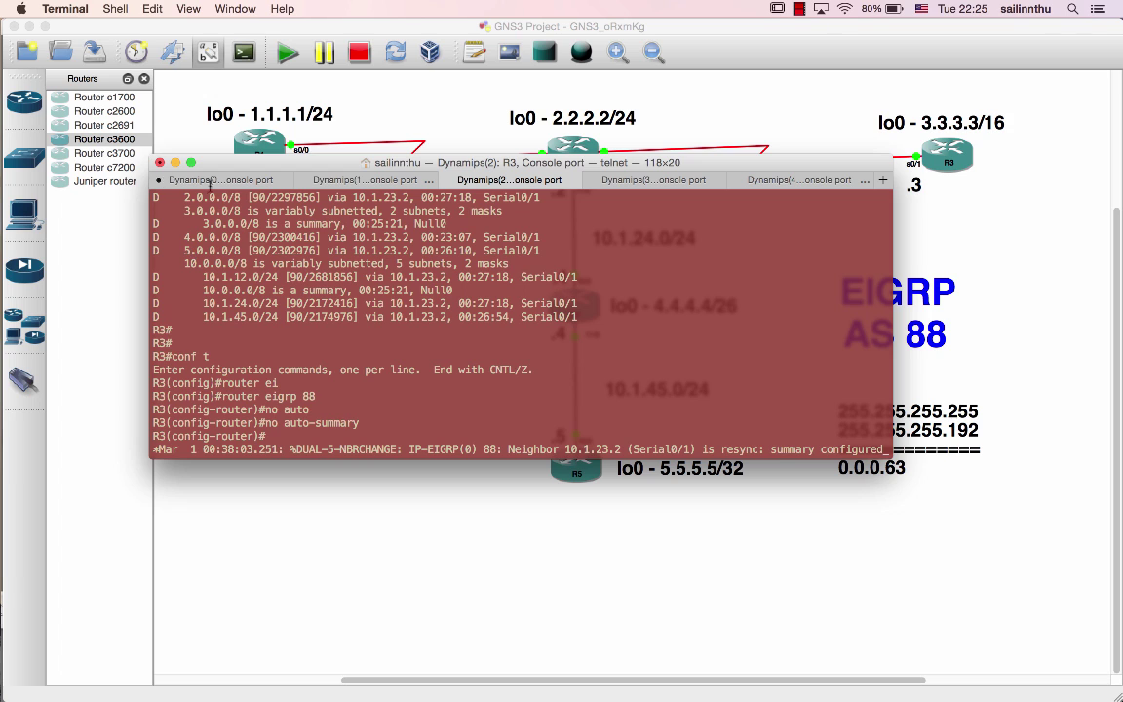
# Rerun sh ip route eigrp on R1 and confirm 3.3.0.0/16 now appears via 10.1.12.2.
pyautogui.click(213, 179)
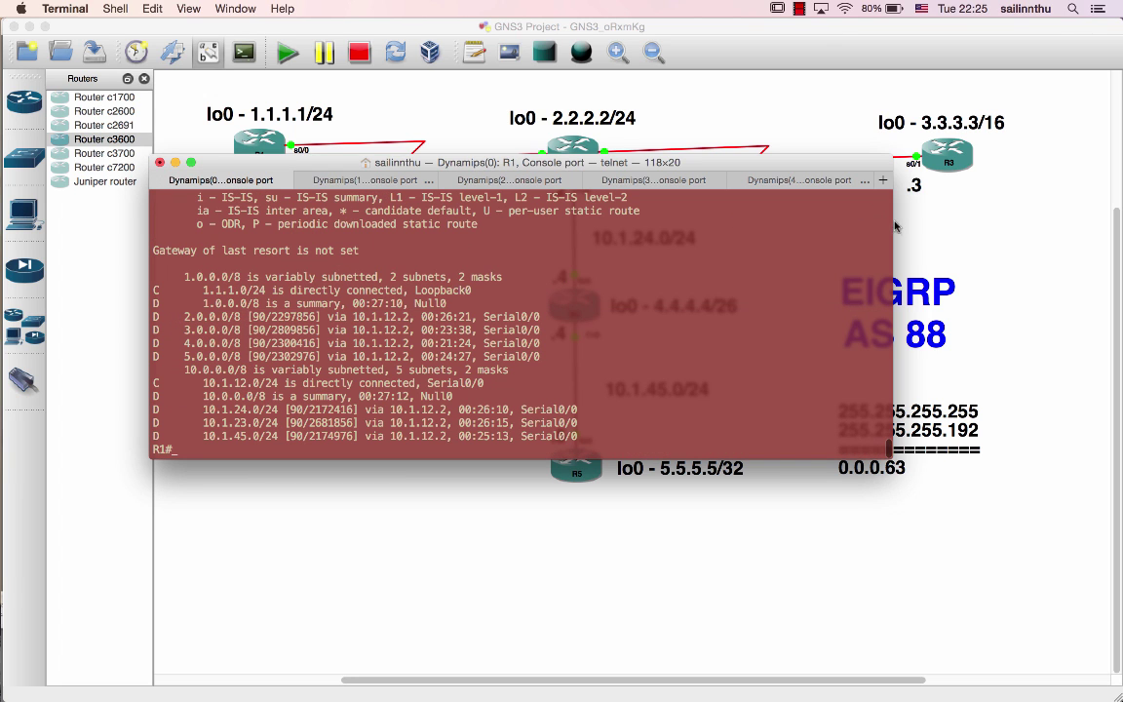
pyautogui.moveTo(184, 329); pyautogui.dragTo(304, 331)
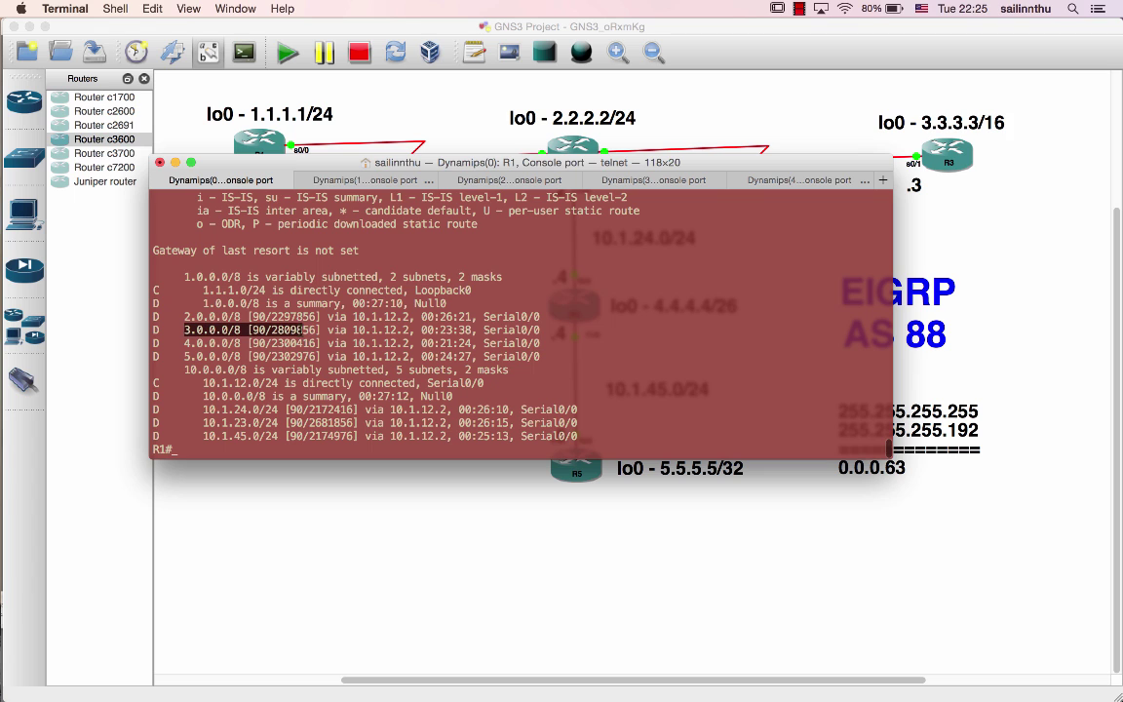
pyautogui.write('sh ip route eigrp')
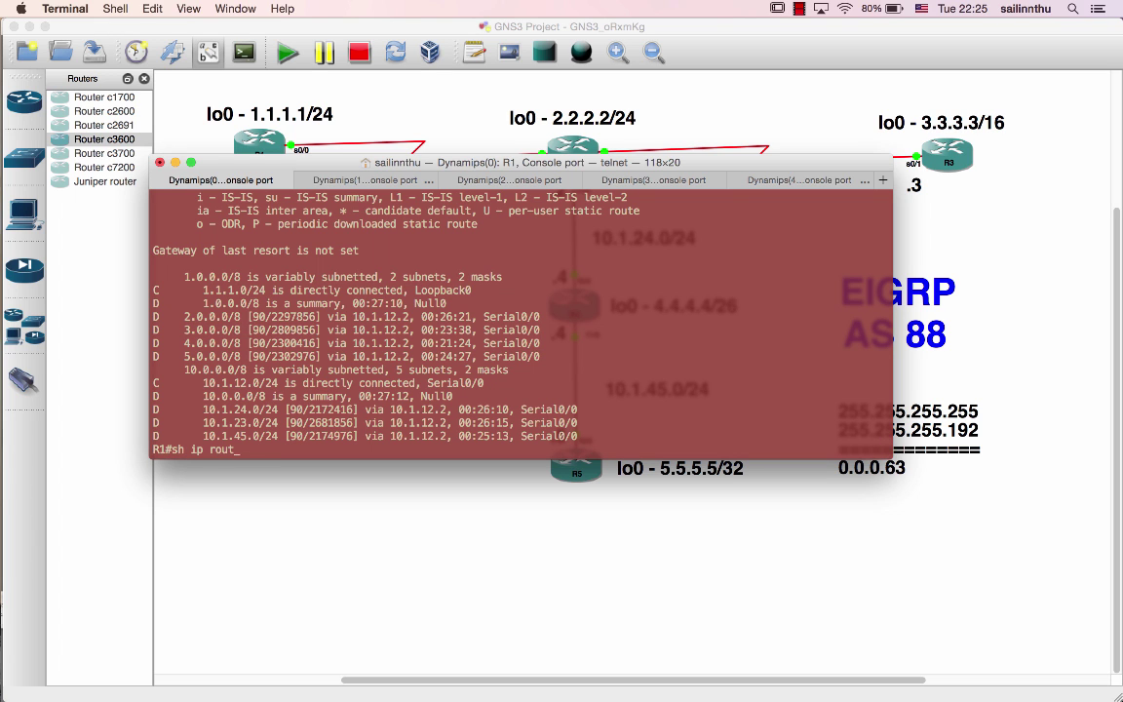
pyautogui.press('Tab')
pyautogui.press('Return')
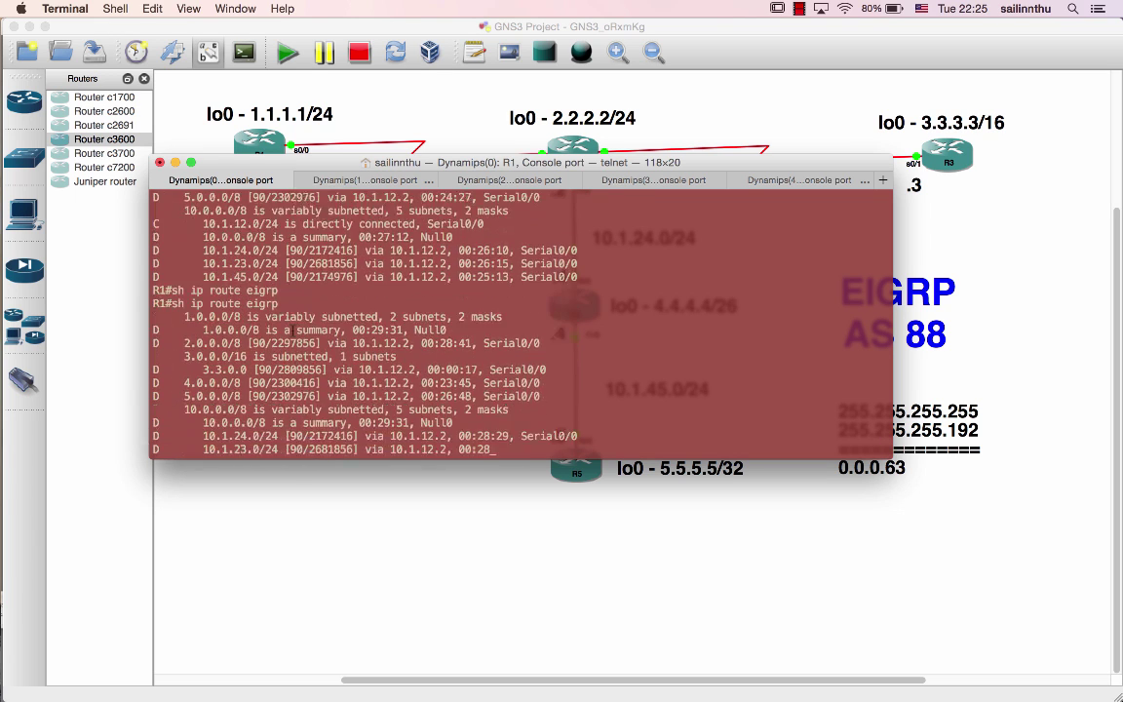
pyautogui.moveTo(179, 329); pyautogui.dragTo(362, 343)
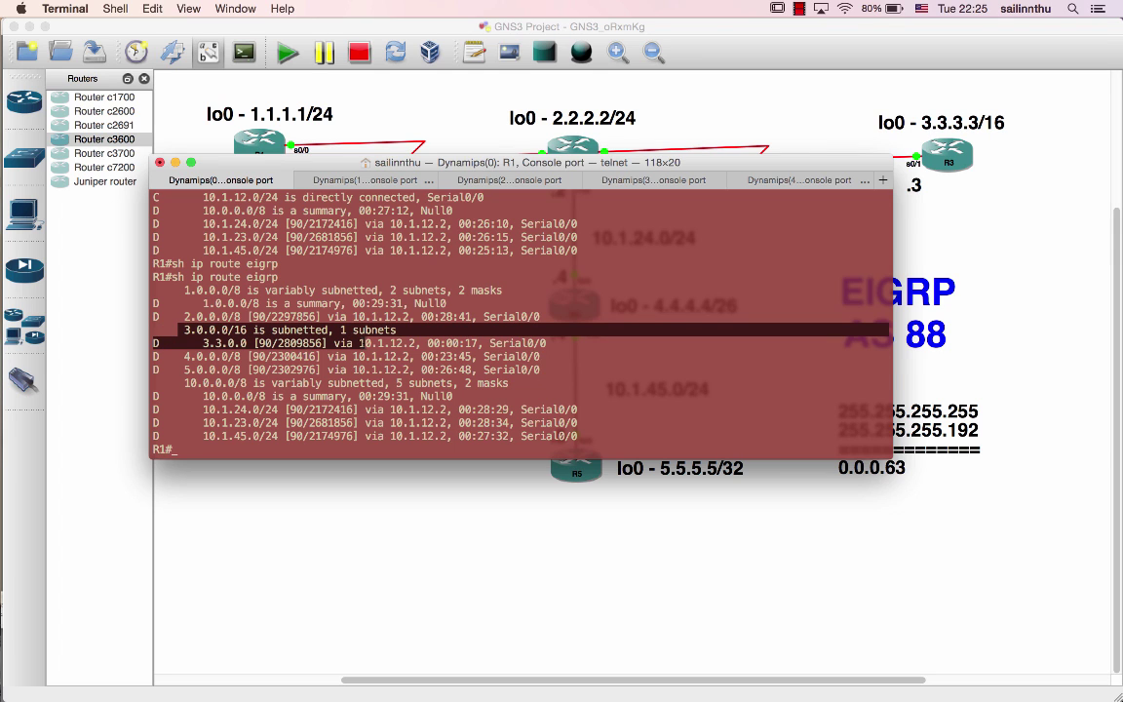
# On R4, disable auto-summary under router eigrp 88 and exit configuration mode.
pyautogui.click(673, 182)
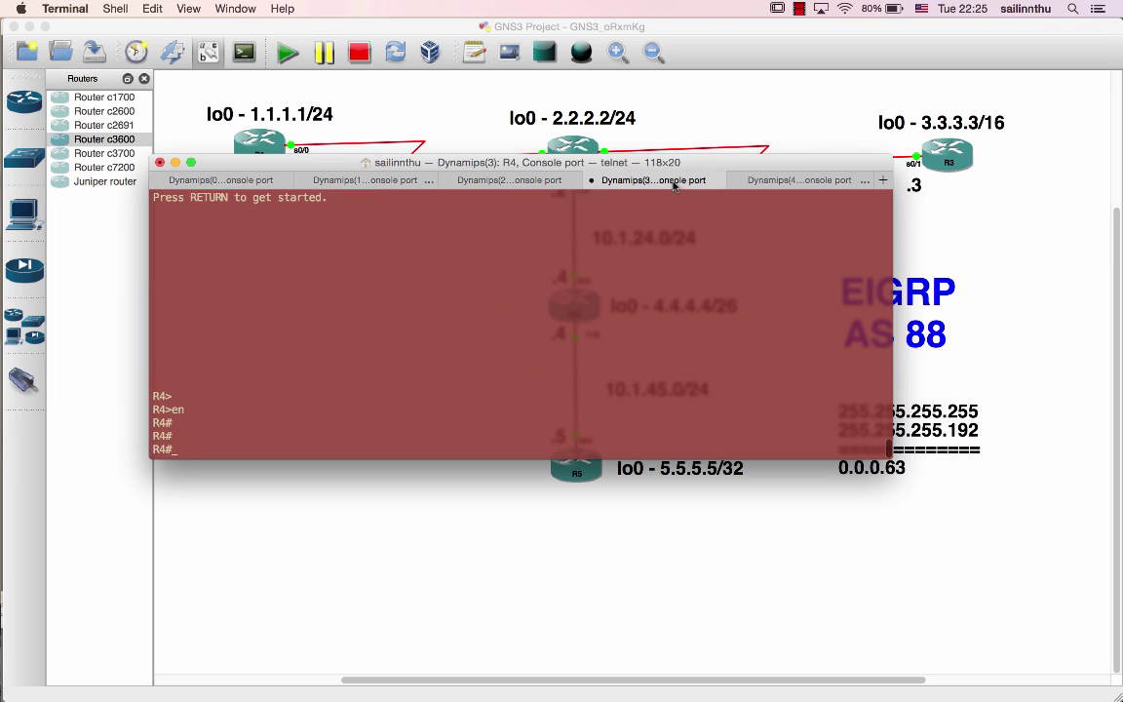
pyautogui.press('Return')
pyautogui.write('conf t')
pyautogui.press('Return')
pyautogui.write('r')
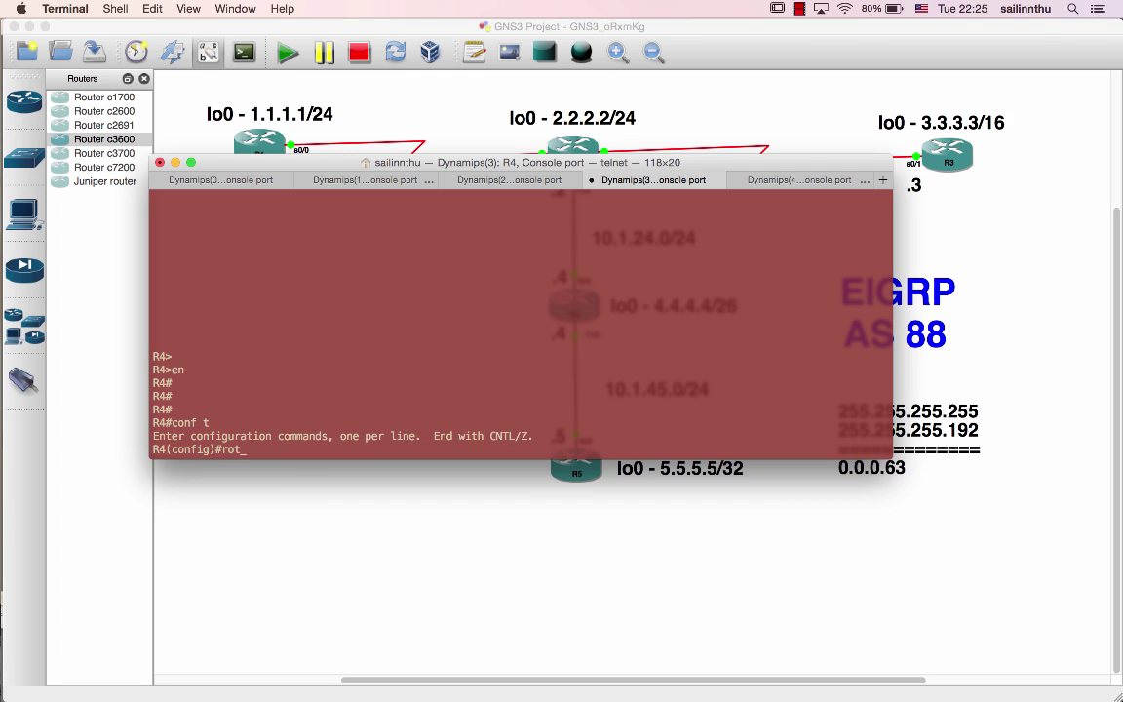
pyautogui.write('outer eigrp 88')
pyautogui.press('Return')
pyautogui.write('no aut')
pyautogui.press('Tab')
pyautogui.press('Return')
pyautogui.write('end')
pyautogui.press('Return')
# On R5, enter privileged mode and disable auto-summary under router eigrp 88.
pyautogui.press('super+shift+bracketright')
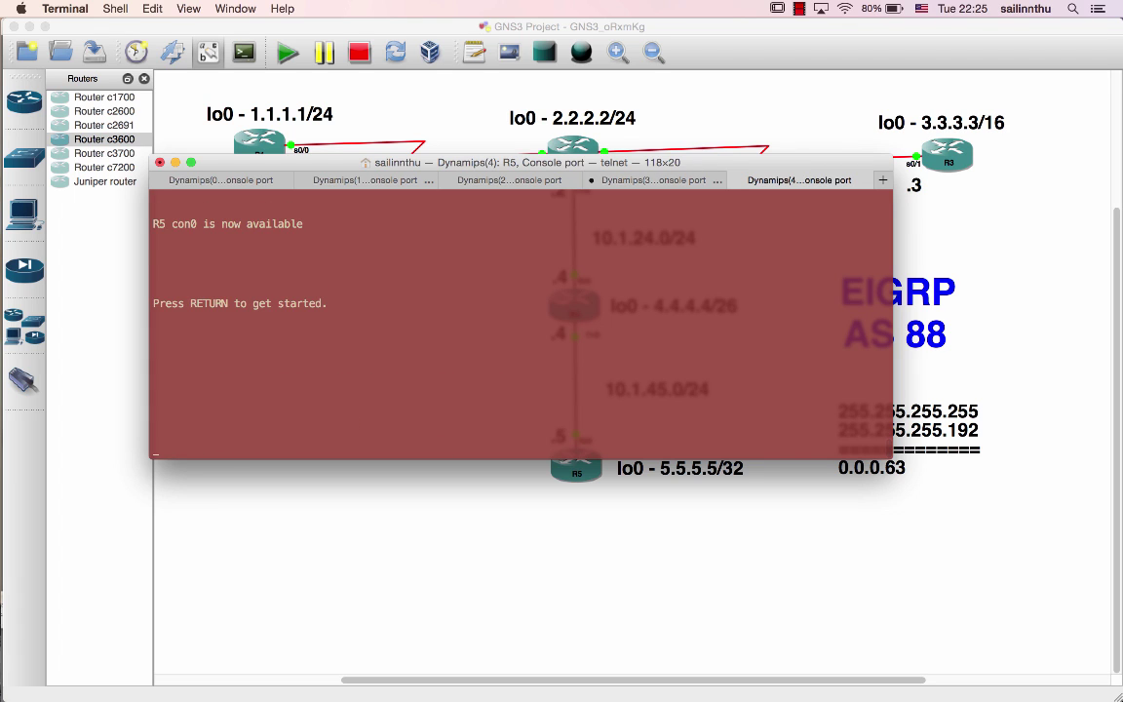
pyautogui.press('Return')
pyautogui.write('en')
pyautogui.press('Return')
pyautogui.press('Return')
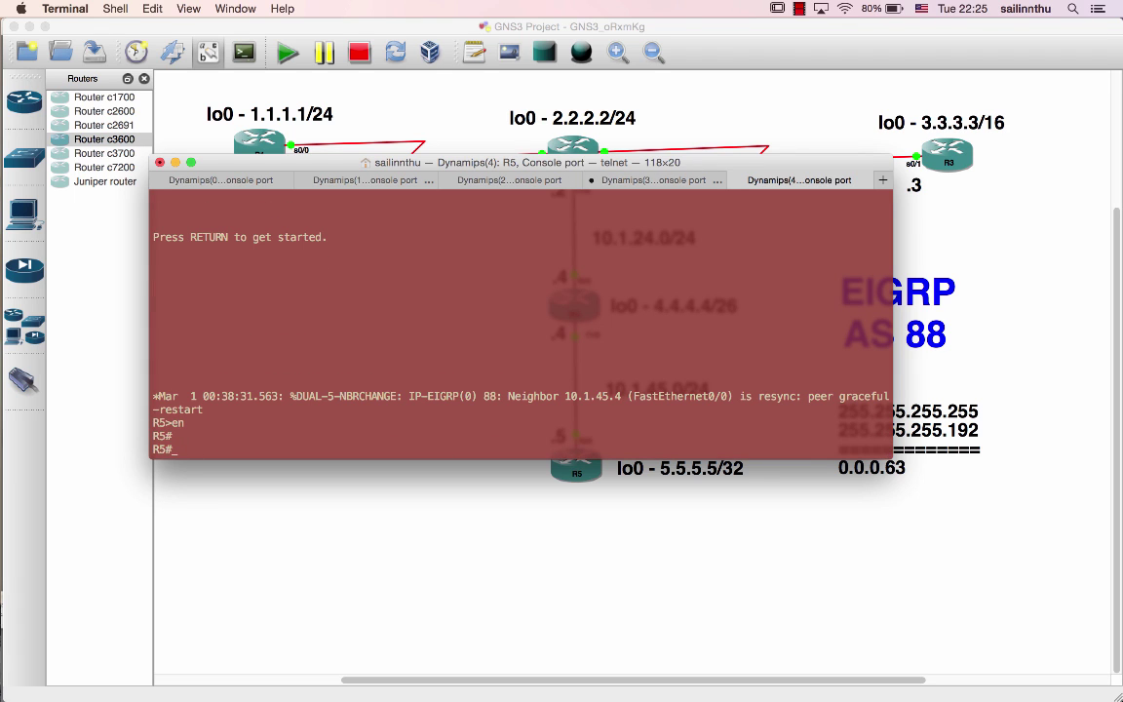
pyautogui.write('conf t')
pyautogui.press('Return')
pyautogui.write('router ei')
pyautogui.press('Tab')
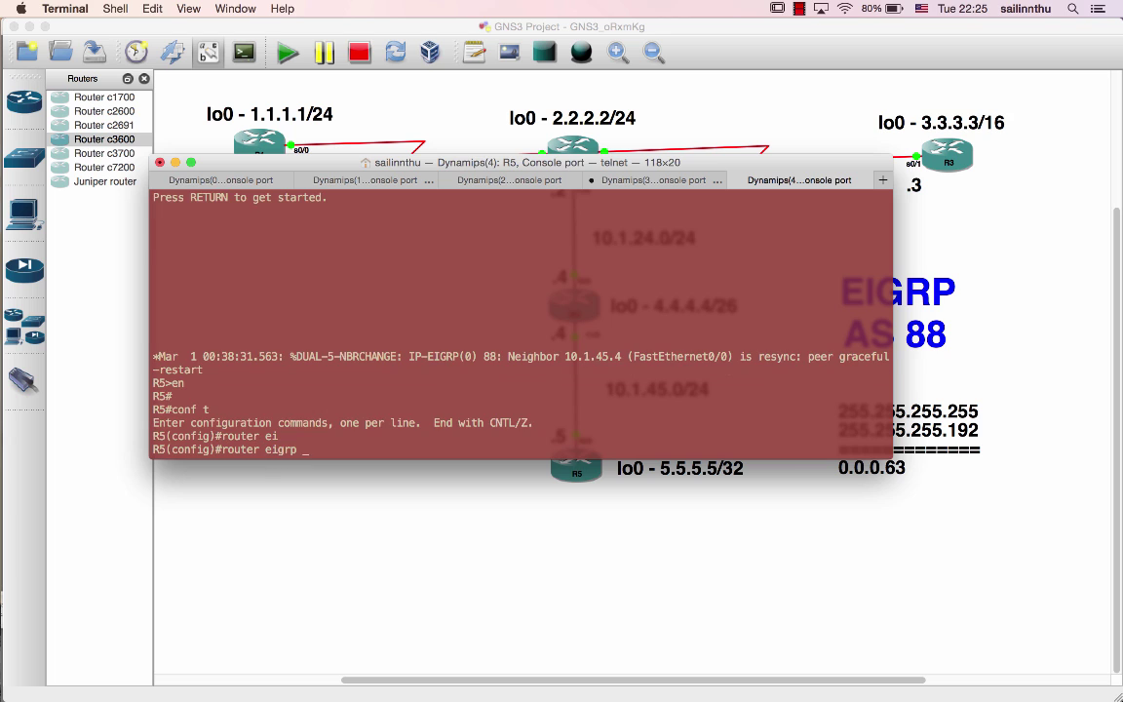
pyautogui.write('88')
pyautogui.press('Return')
pyautogui.write('no a')
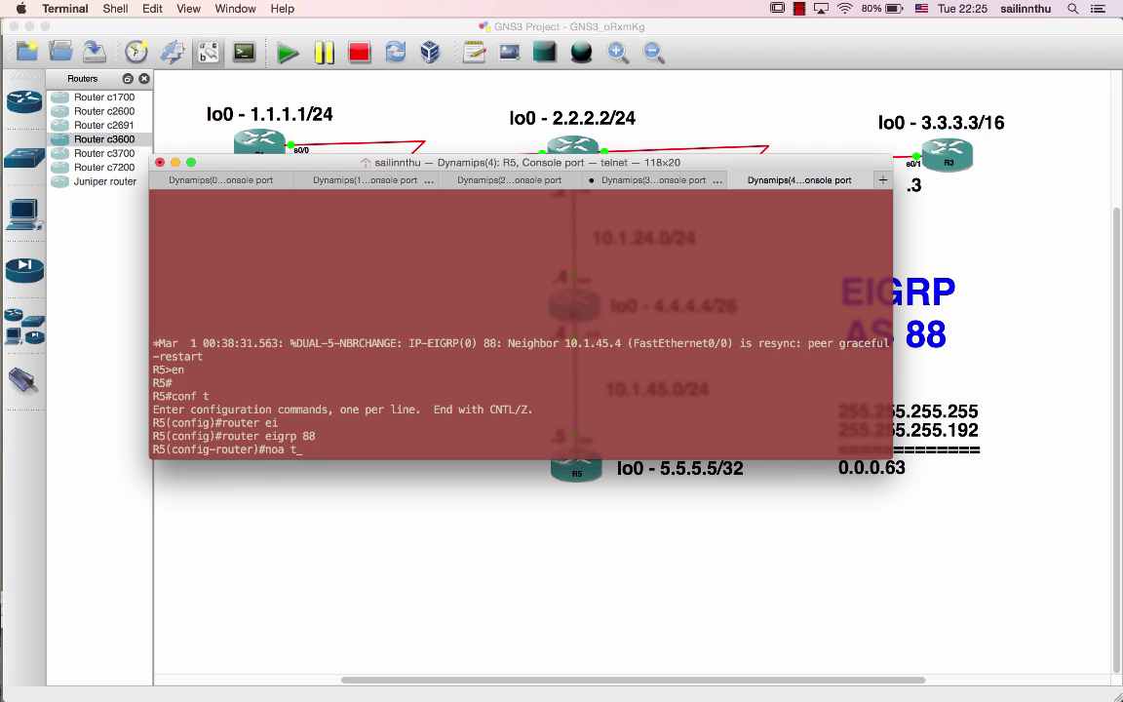
pyautogui.write('uto')
pyautogui.press('Tab')
pyautogui.press('Return')
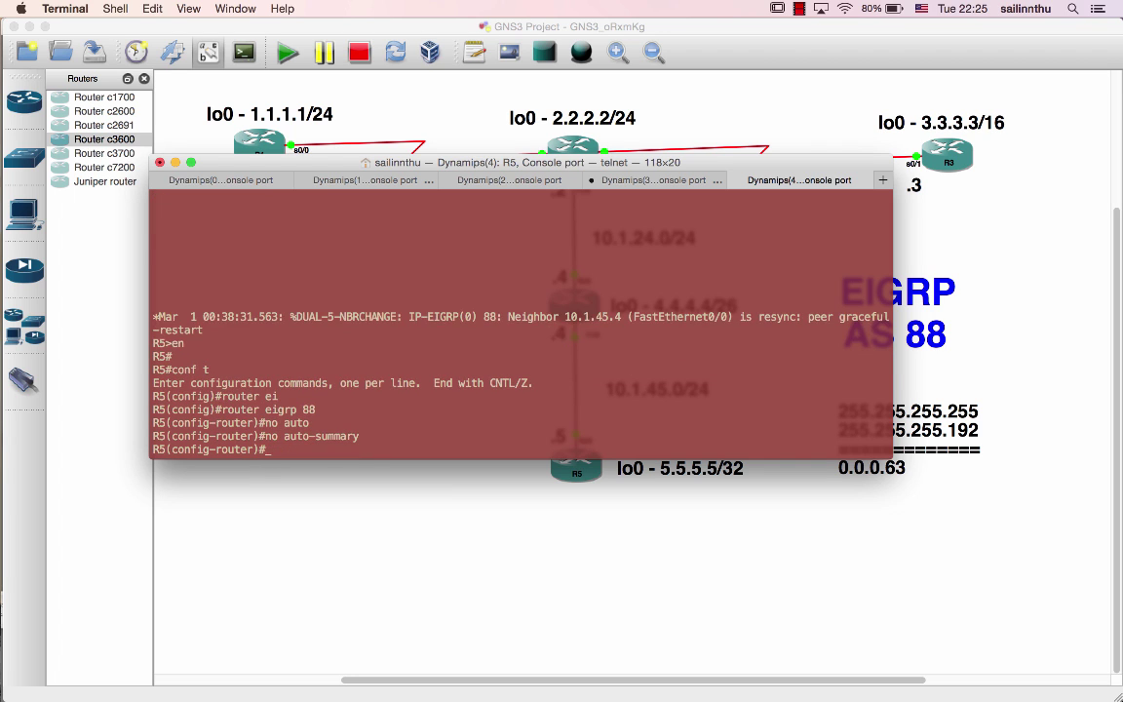
# On R2, disable auto-summary under router eigrp 88 and exit configuration mode.
pyautogui.press('super+2')
pyautogui.press('Return')
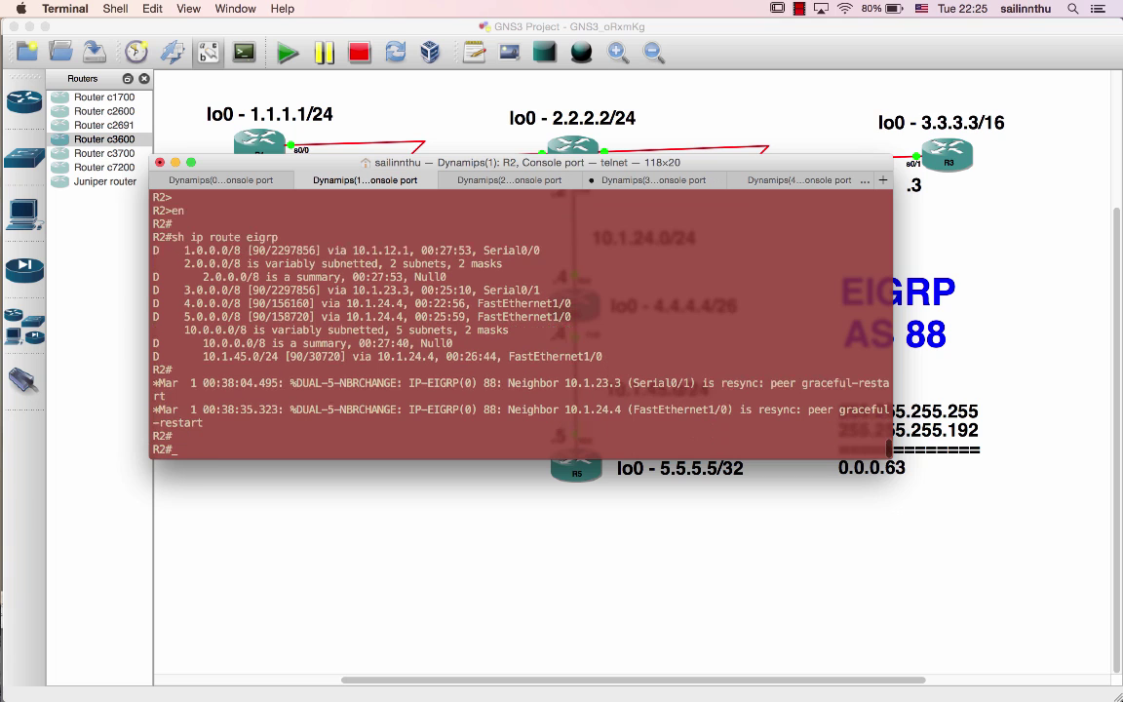
pyautogui.write('conf t')
pyautogui.press('Return')
pyautogui.write('router ei')
pyautogui.press('Tab')
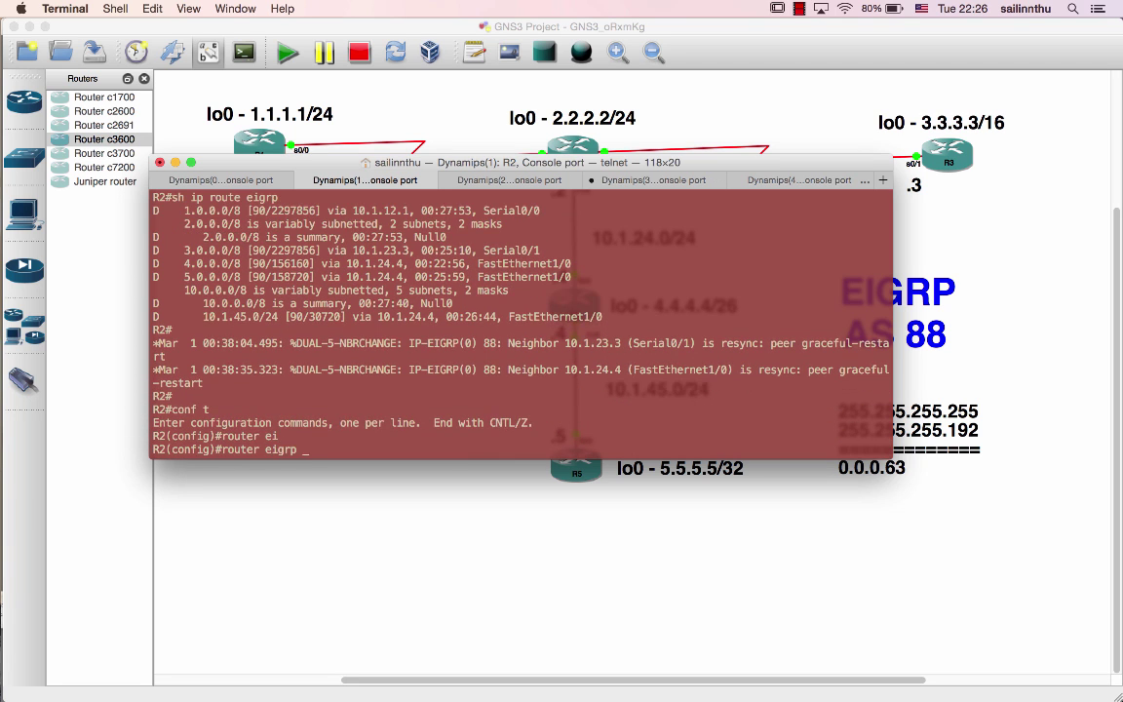
pyautogui.write('88')
pyautogui.press('Return')
pyautogui.write('no aut')
pyautogui.press('Tab')
pyautogui.press('Return')
pyautogui.write('end')
pyautogui.press('Return')
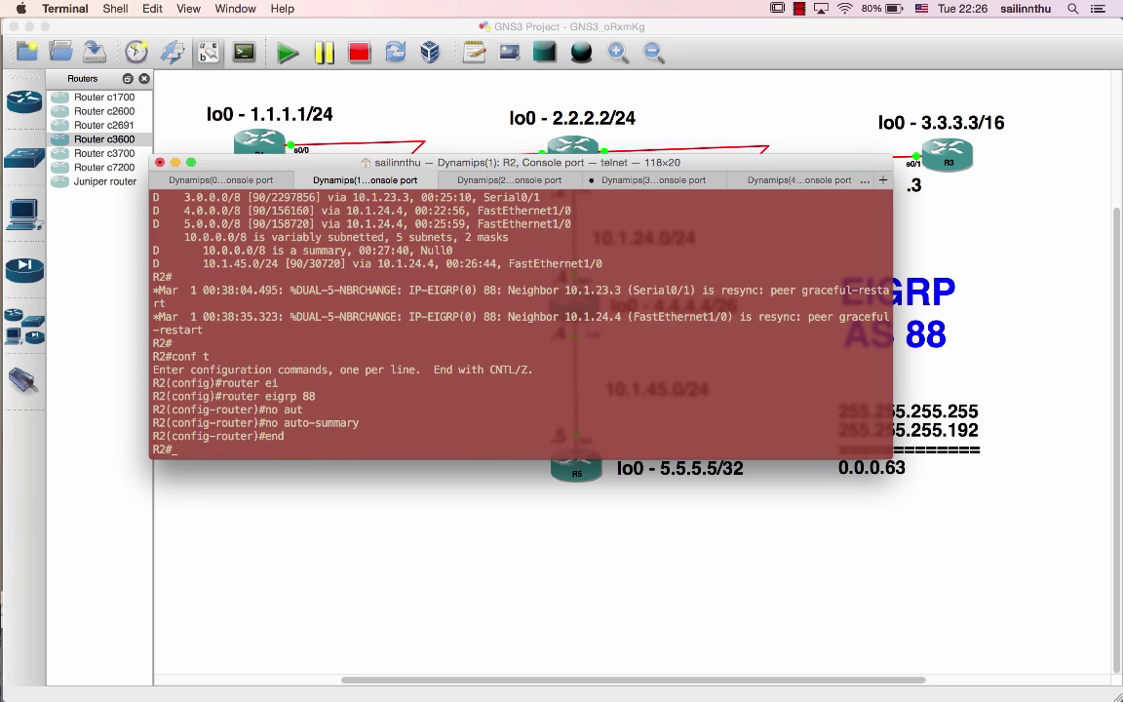
# On R1, disable auto-summary under router eigrp 88 and exit configuration mode.
pyautogui.press('super+shift+bracketleft')
pyautogui.press('Return')
pyautogui.press('Return')
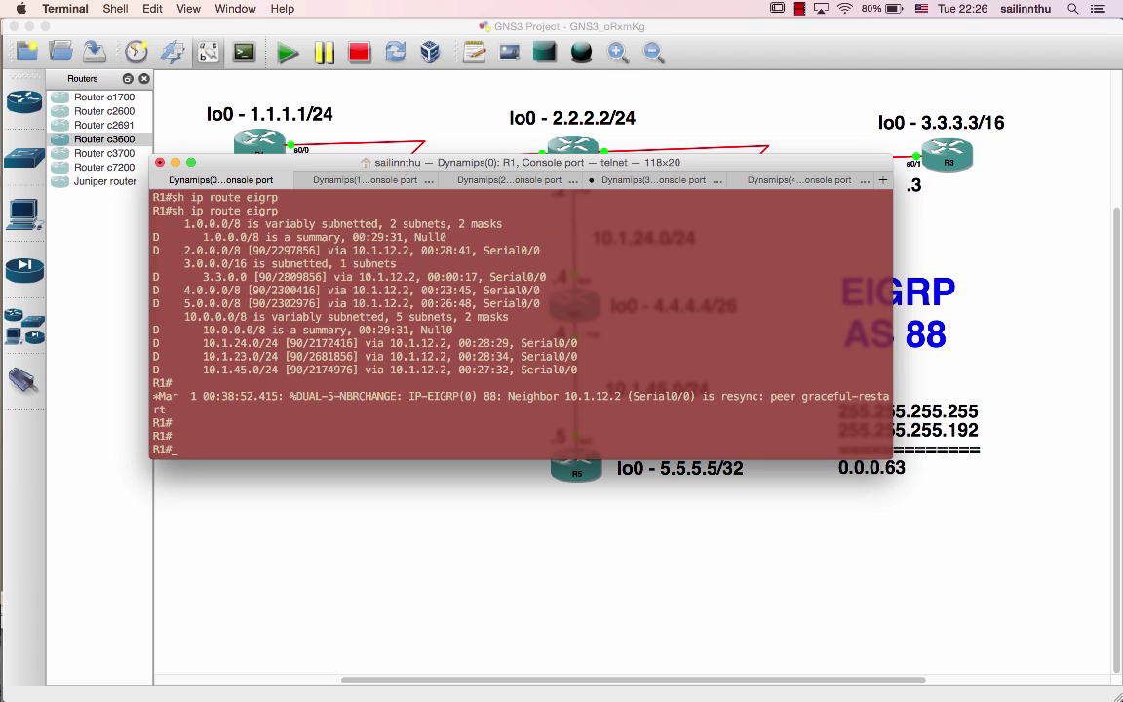
pyautogui.write('conf t')
pyautogui.press('Return')
pyautogui.write('routre e')
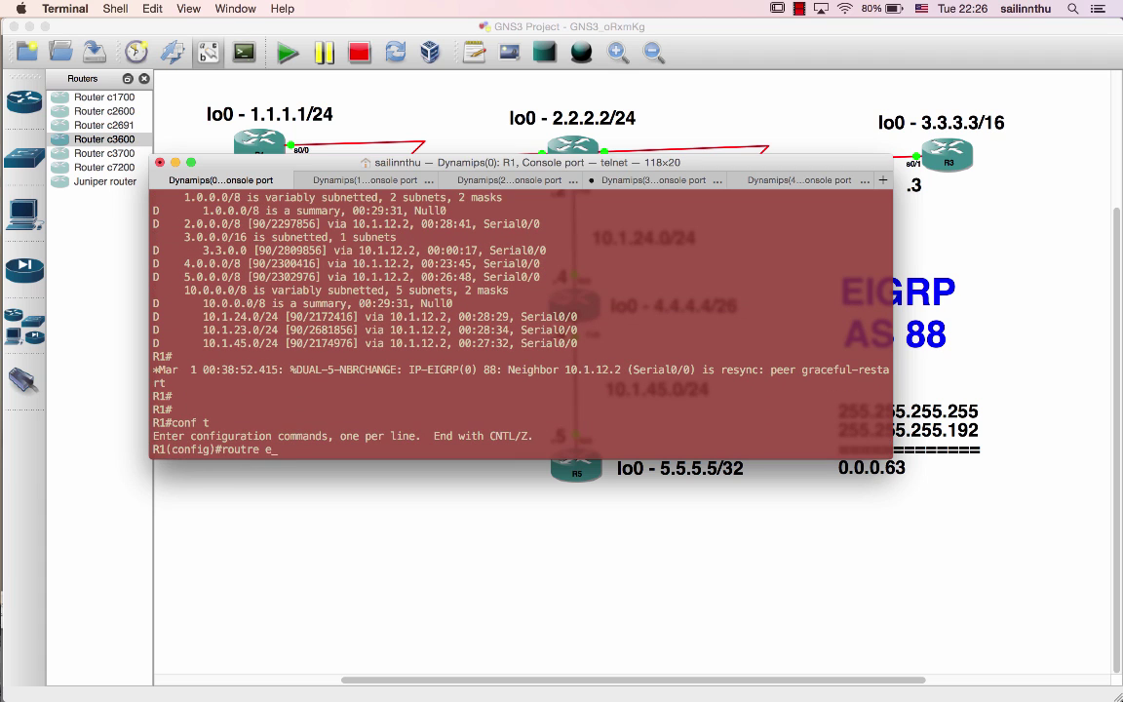
pyautogui.press('BackSpace')
pyautogui.press('BackSpace')
pyautogui.press('BackSpace')
pyautogui.press('BackSpace')
pyautogui.press('BackSpace')
pyautogui.press('BackSpace')
pyautogui.press('BackSpace')
pyautogui.write('outer ei')
pyautogui.press('Tab')
pyautogui.write('88')
pyautogui.press('Return')
pyautogui.write('no auto')
pyautogui.press('Tab')
pyautogui.press('Return')
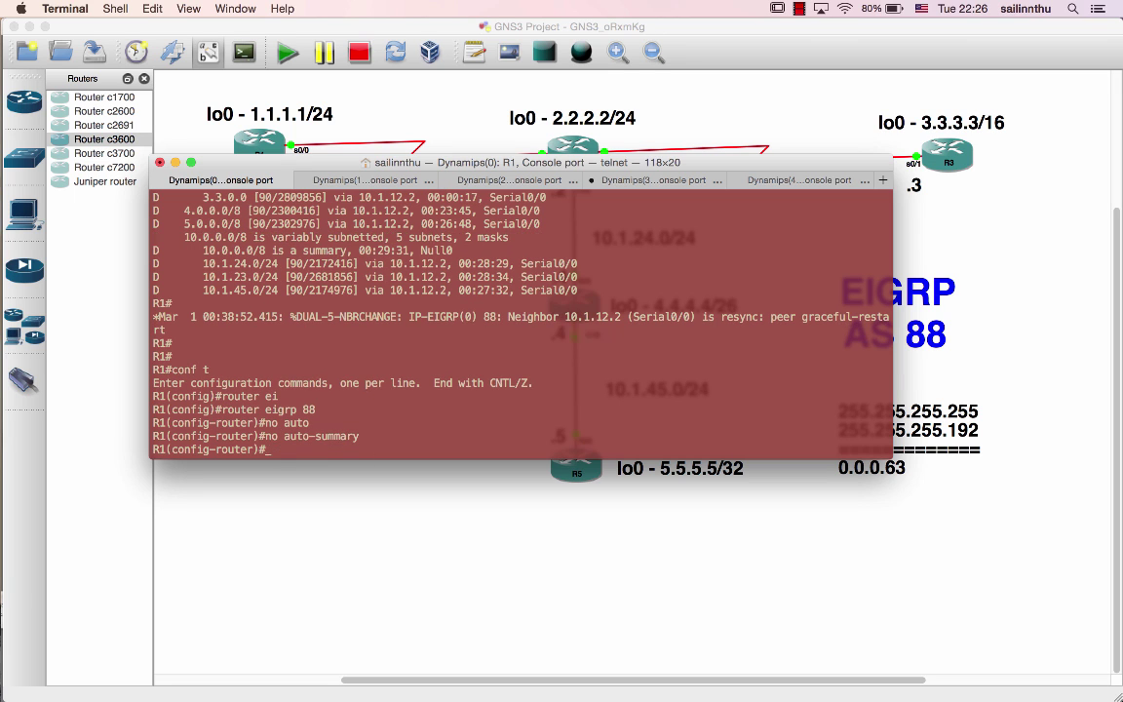
pyautogui.write('end')
pyautogui.press('Return')
# List R1's EIGRP routes, showing unsummarized 2.2.2.0/24, 4.4.4.0/26 and 5.5.5.5/32.
pyautogui.press('Return')
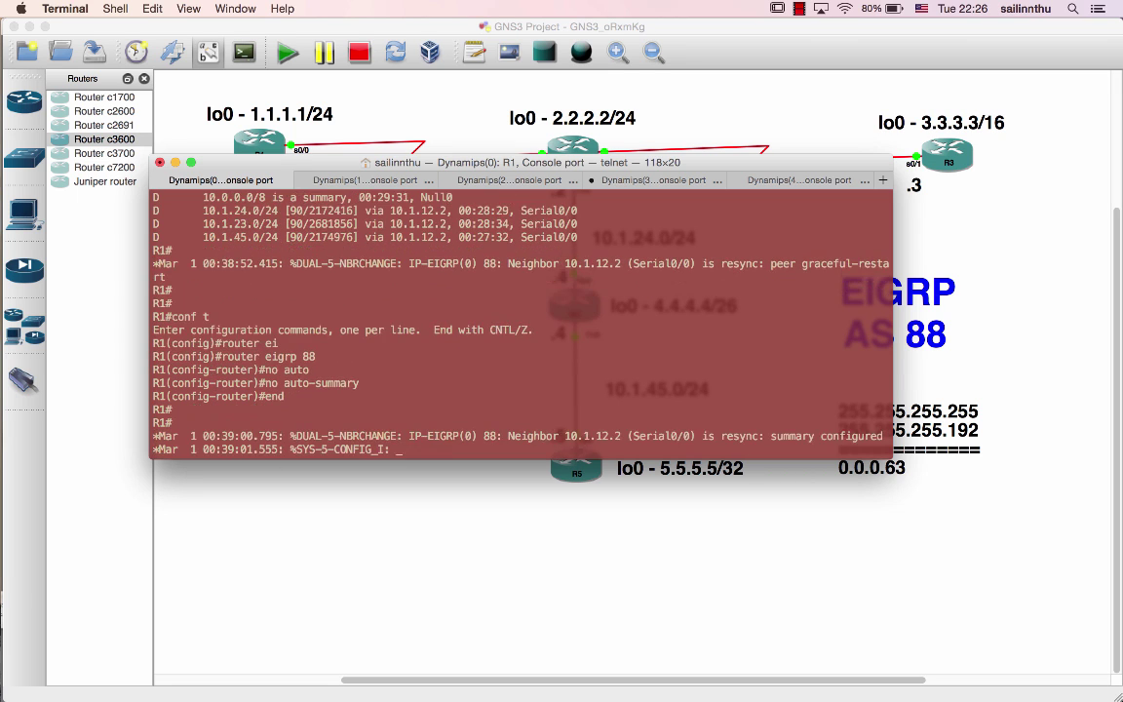
pyautogui.press('Return')
pyautogui.press('Return')
pyautogui.write('sh ip route ei')
pyautogui.press('Tab')
pyautogui.press('Return')
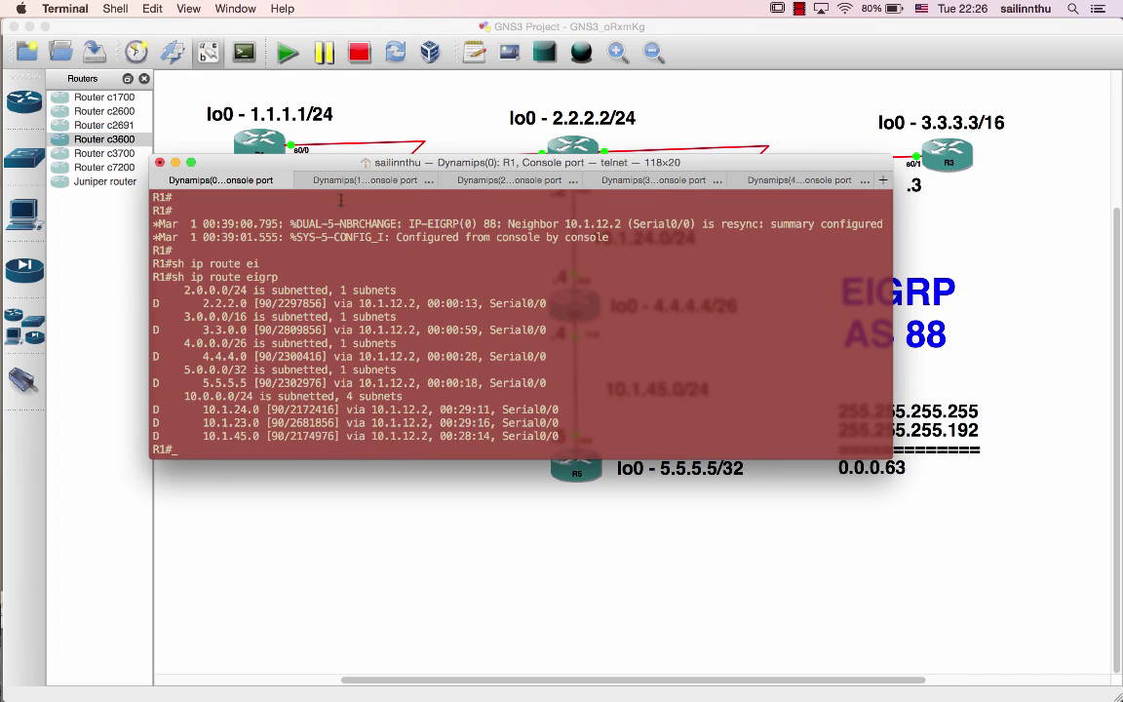
pyautogui.moveTo(180, 290); pyautogui.dragTo(265, 290)
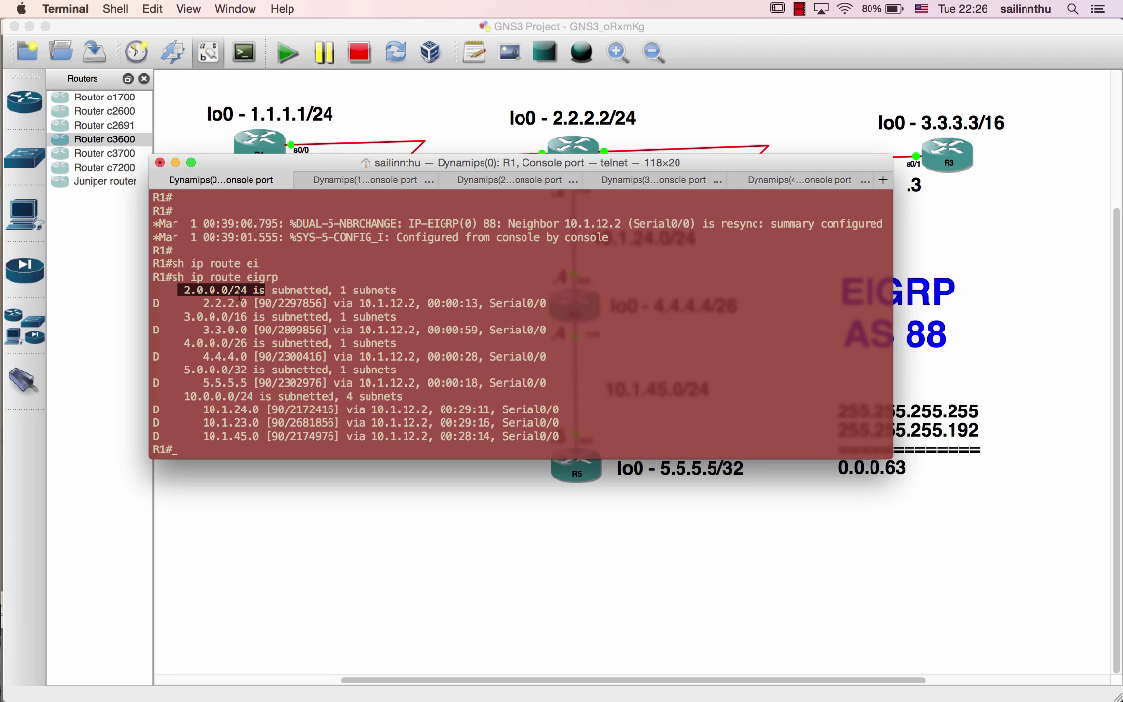
pyautogui.moveTo(191, 303); pyautogui.dragTo(277, 303)
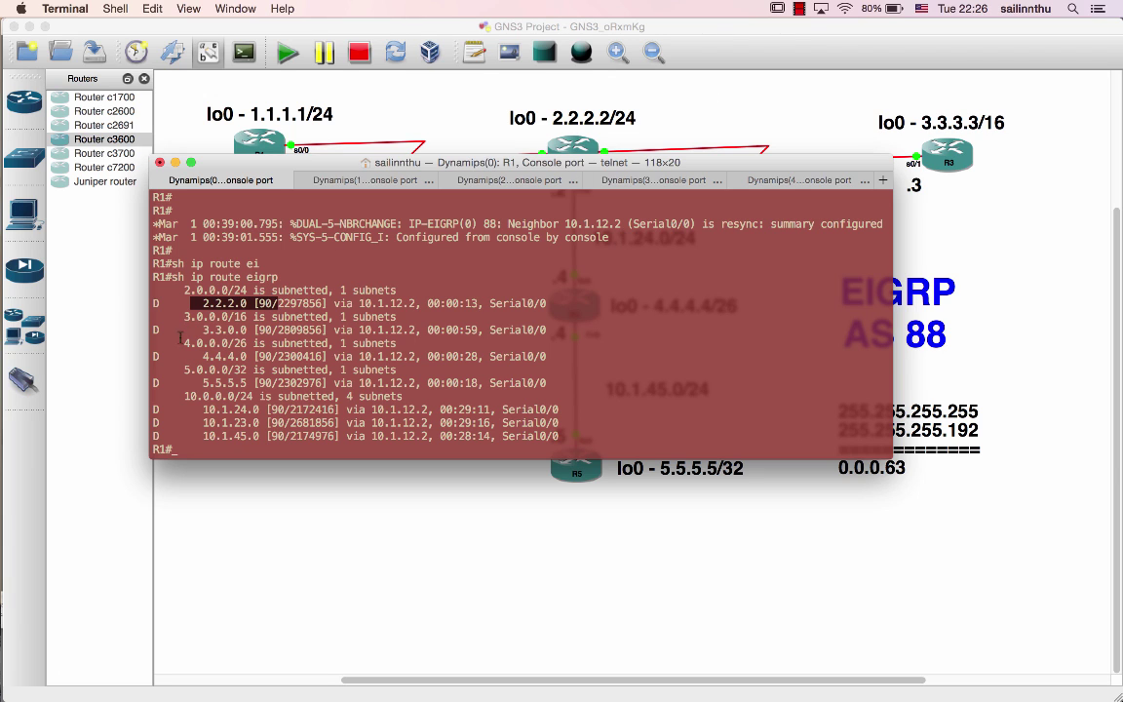
pyautogui.moveTo(181, 317); pyautogui.dragTo(273, 317)
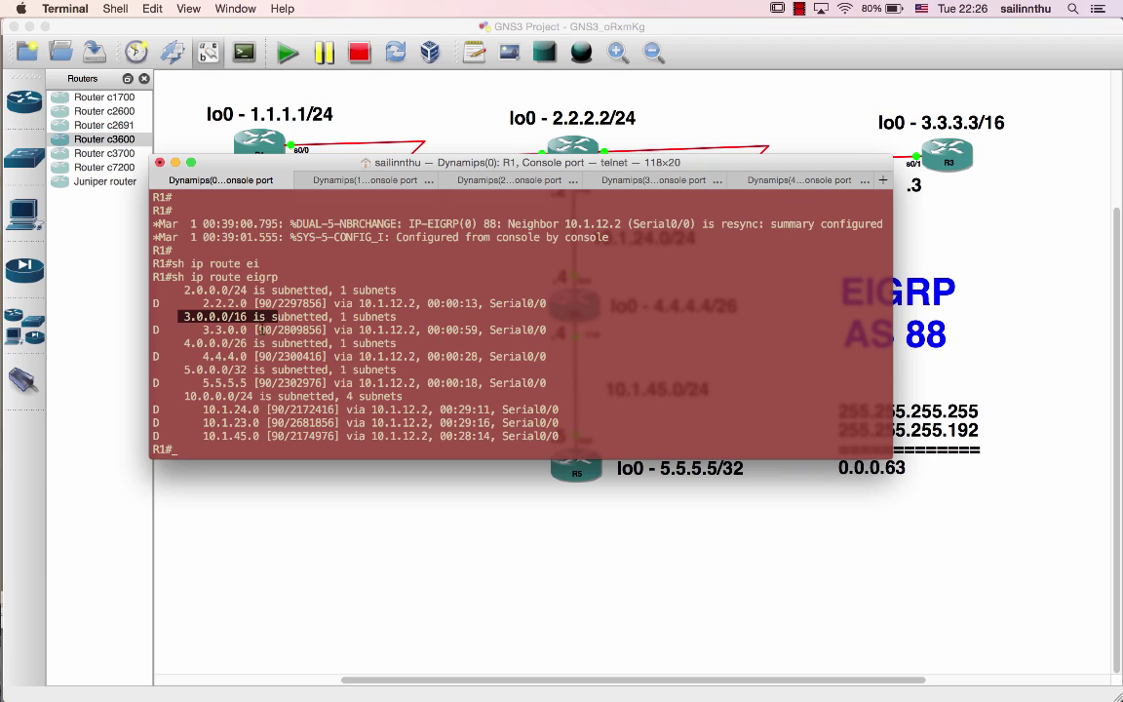
pyautogui.moveTo(185, 369); pyautogui.dragTo(285, 370)
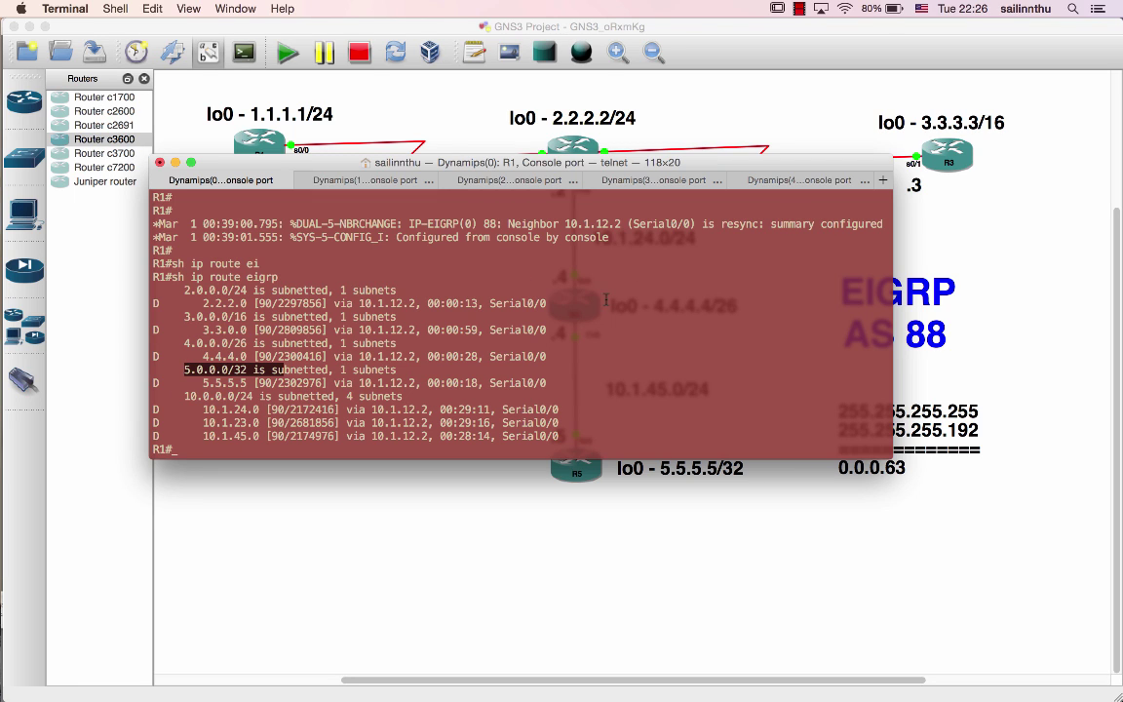
pyautogui.moveTo(185, 343); pyautogui.dragTo(359, 357)
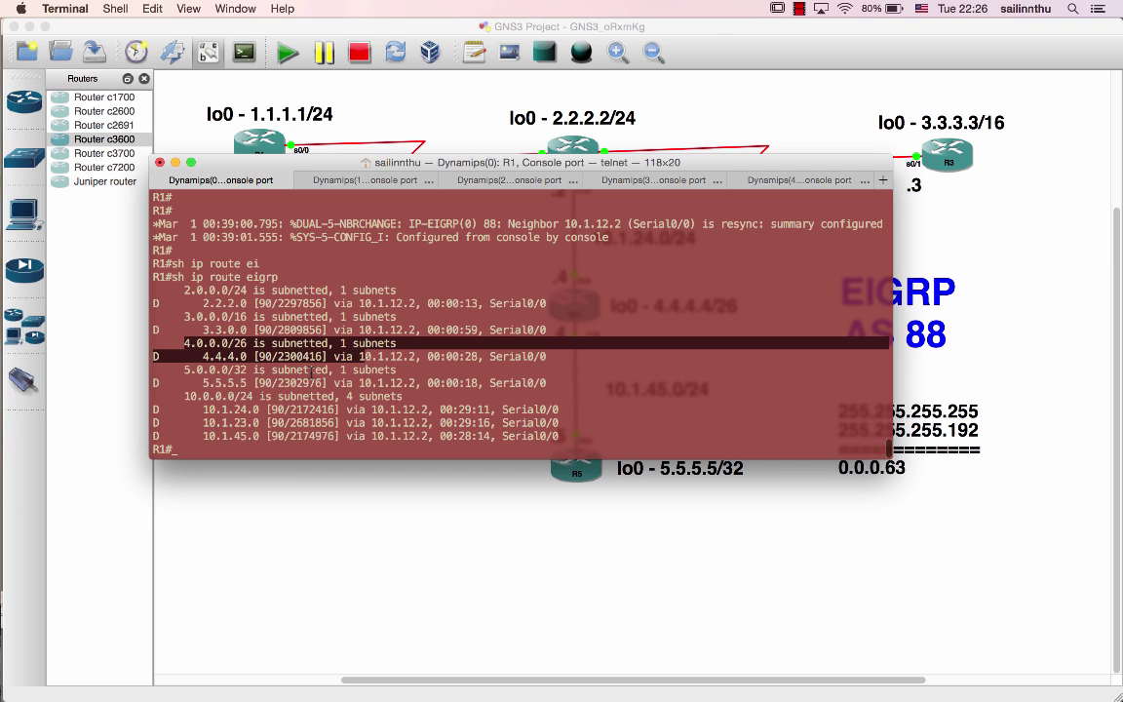
pyautogui.click(281, 337)
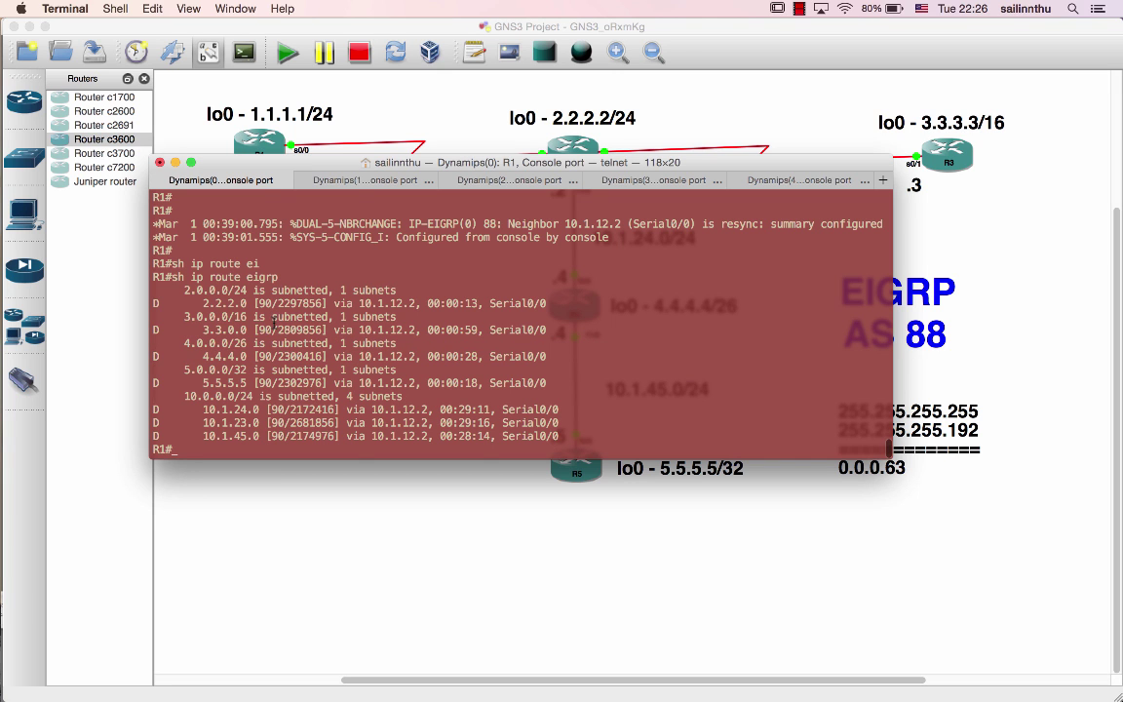
pyautogui.scroll(10, 263, 322)
pyautogui.scroll(3, 275, 326)
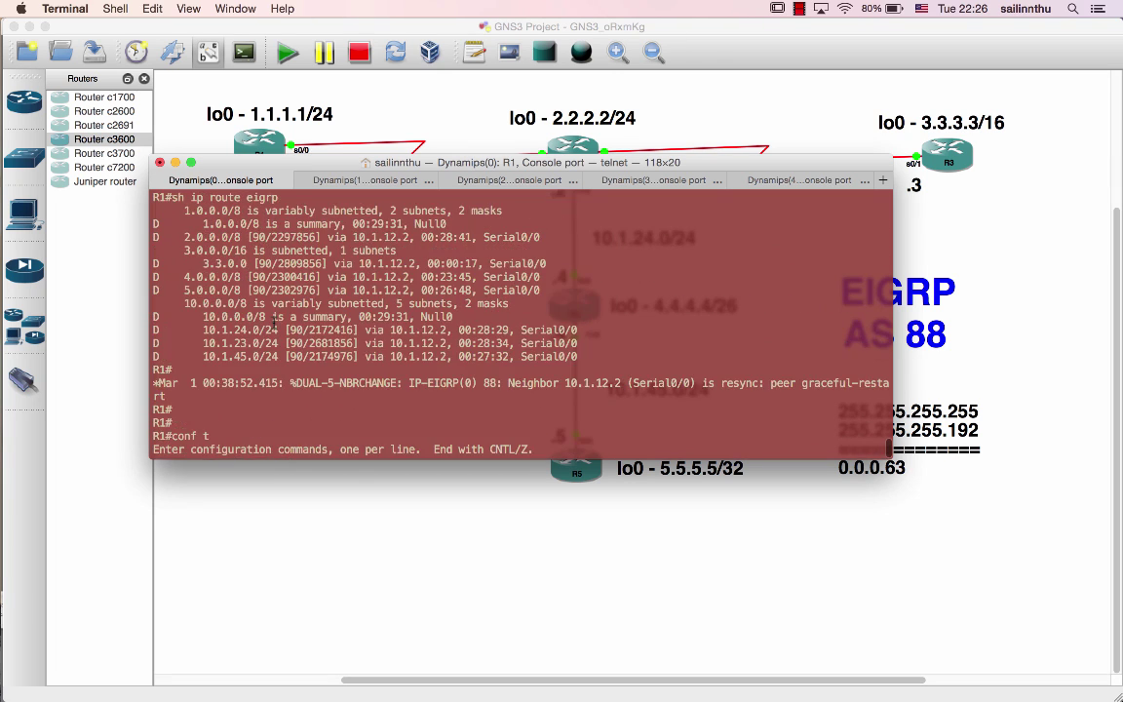
pyautogui.moveTo(454, 316); pyautogui.dragTo(152, 317)
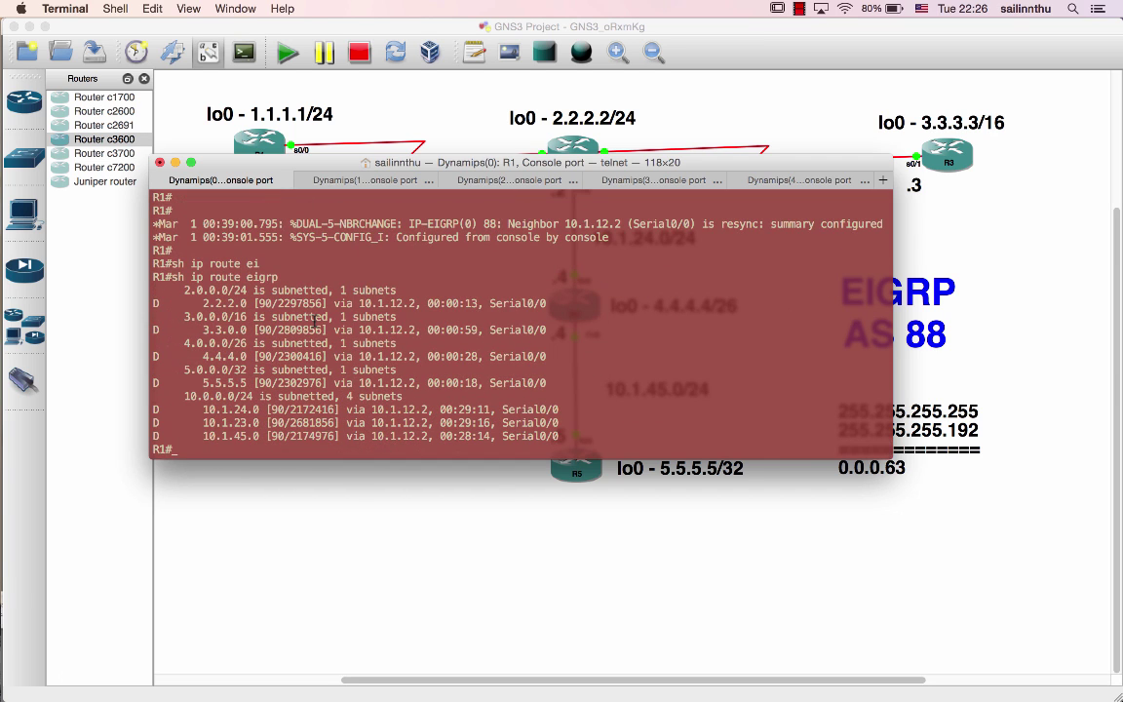
# List R2's EIGRP routes (1.1.1.0/24, 3.3.0.0/16, 4.4.4.0/26, 5.5.5.5/32) and highlight the earlier summarised output.
pyautogui.press('super+shift+bracketright')
pyautogui.press('Return')
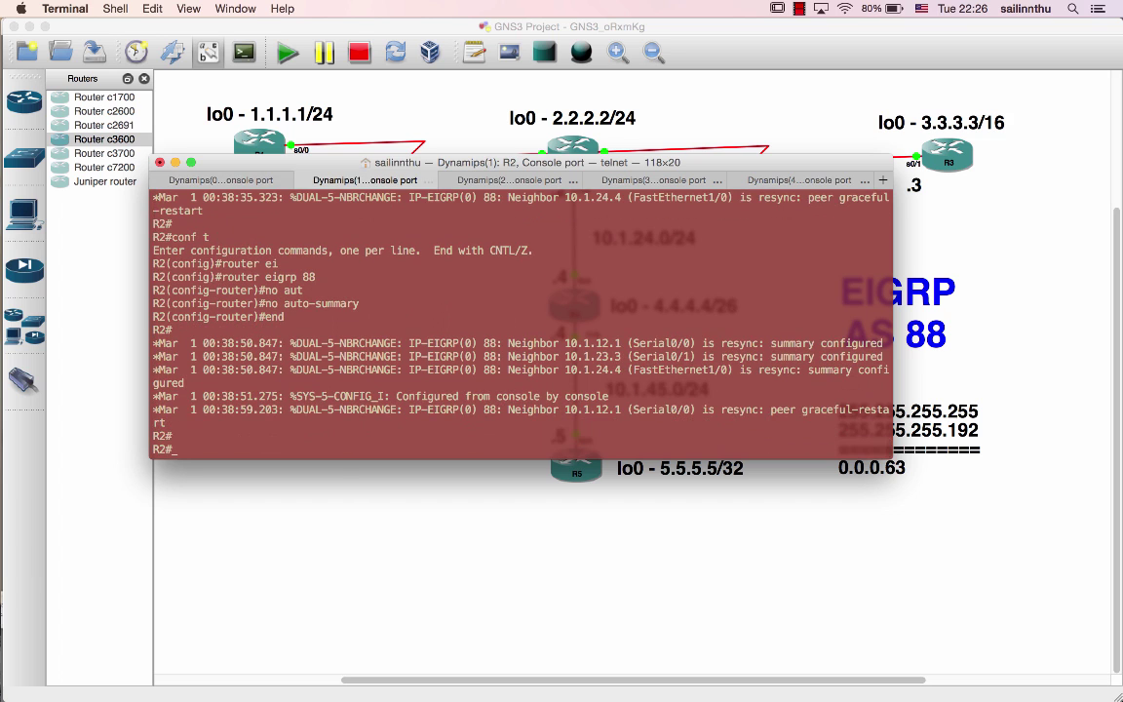
pyautogui.write('sh ip route ei')
pyautogui.press('Tab')
pyautogui.press('Return')
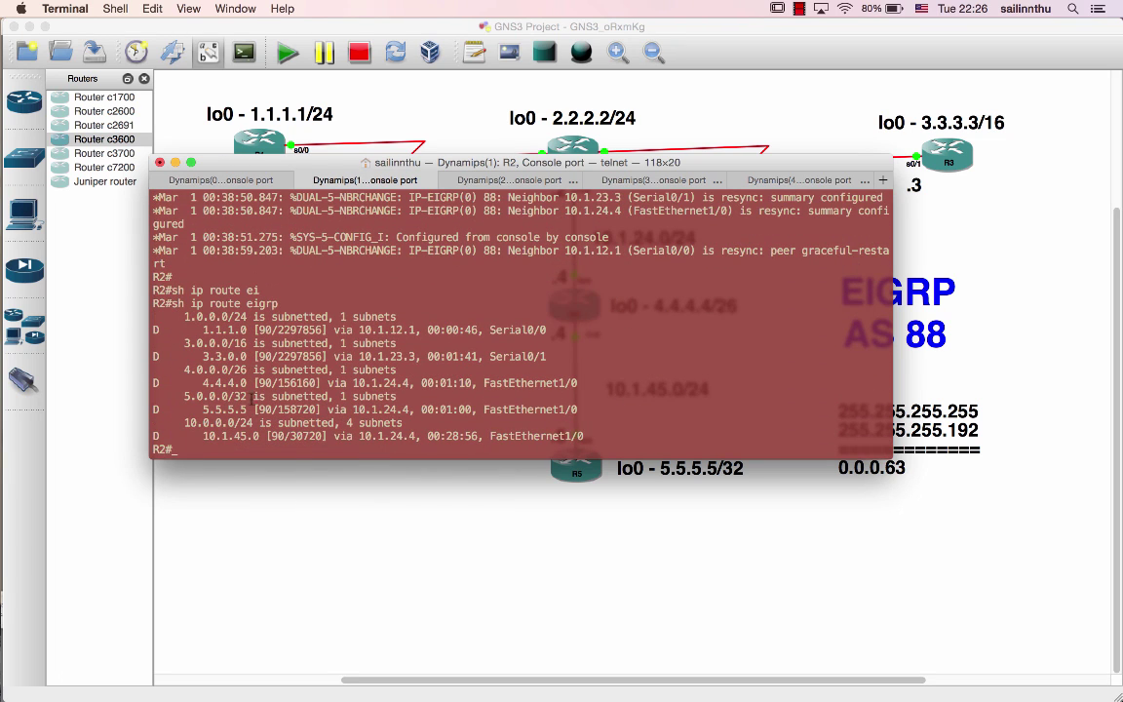
pyautogui.scroll(10, 310, 399)
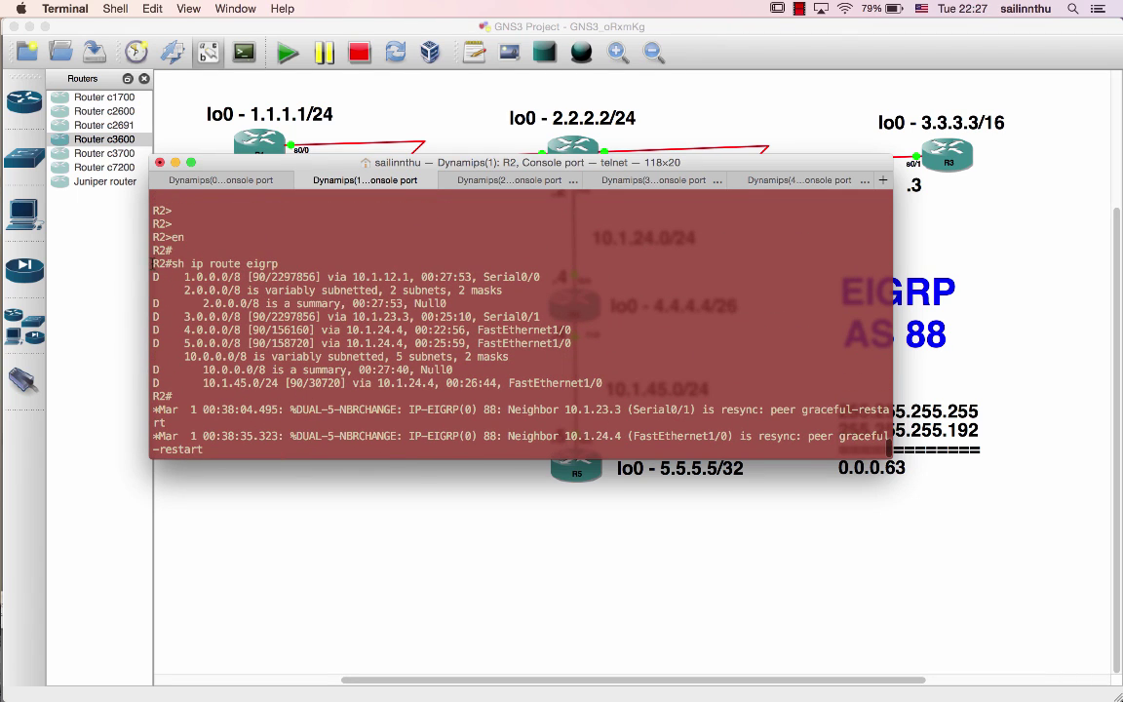
pyautogui.moveTo(154, 262); pyautogui.dragTo(436, 341)
# On R3's console, type end to leave EIGRP 88 configuration for the privileged prompt.
pyautogui.scroll(-10, 455, 371)
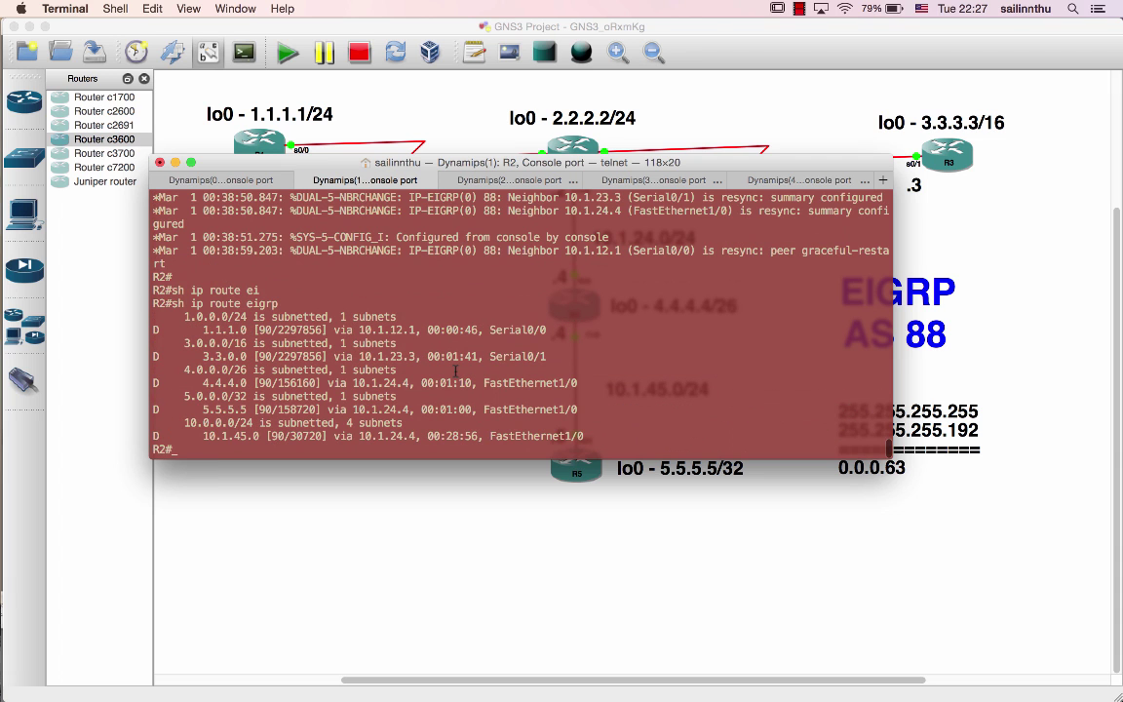
pyautogui.press('super+shift+bracketright')
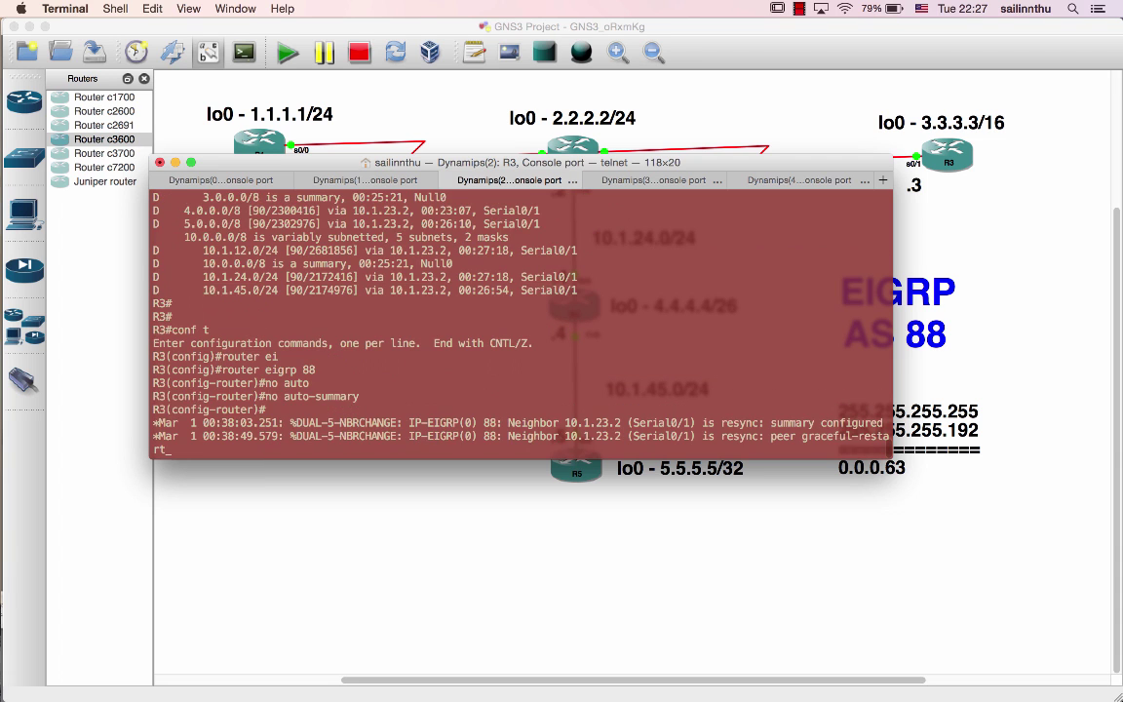
pyautogui.press('Return')
pyautogui.press('Return')
pyautogui.press('Return')
pyautogui.write('end')
pyautogui.press('Return')
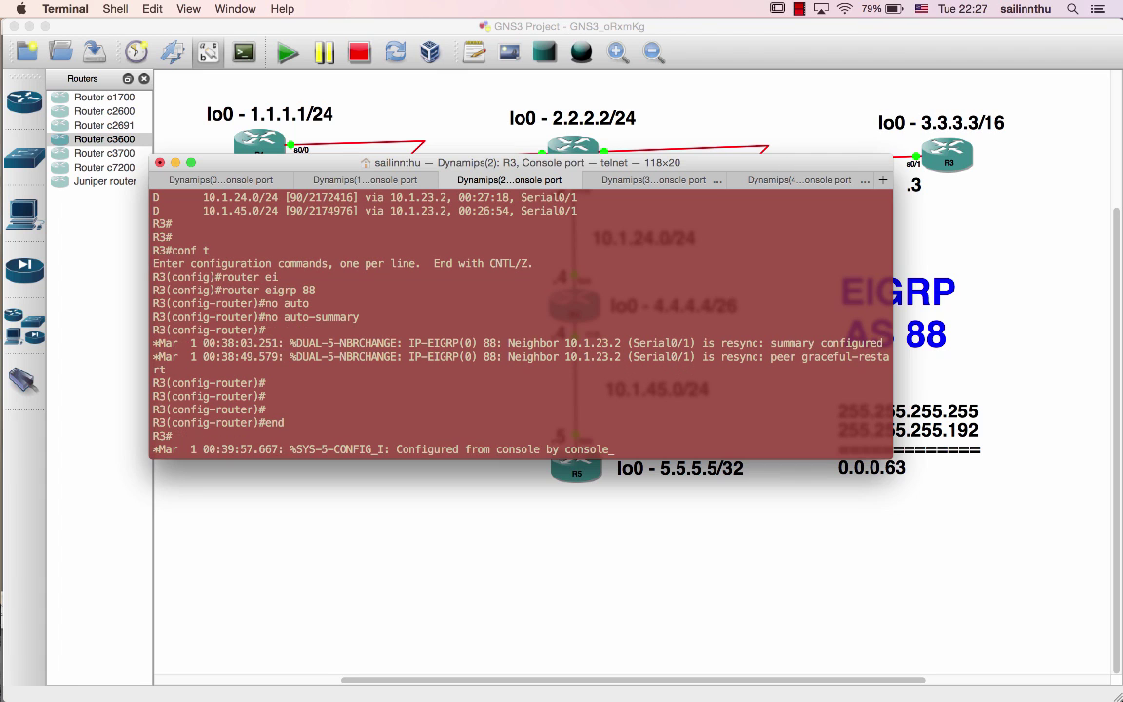
pyautogui.press('Return')
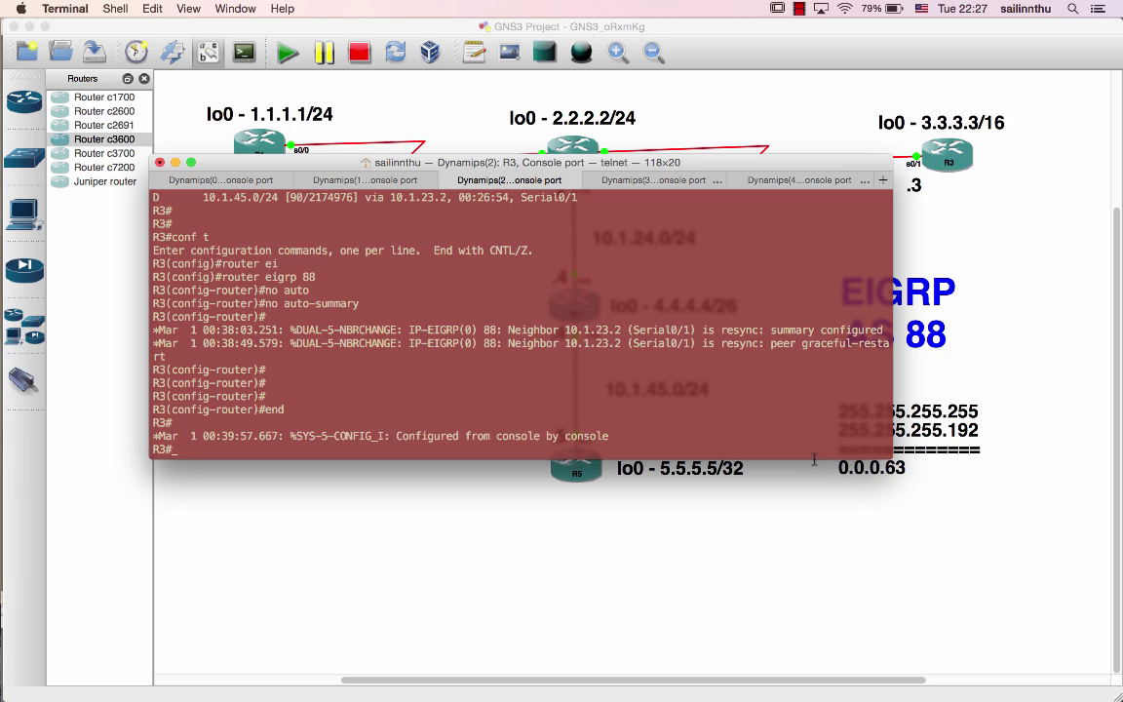
# List R4's EIGRP-learned routes with sh ip route eigrp.
pyautogui.click(653, 179)
pyautogui.press('Return')
pyautogui.press('Return')
pyautogui.write('sh ip rout')
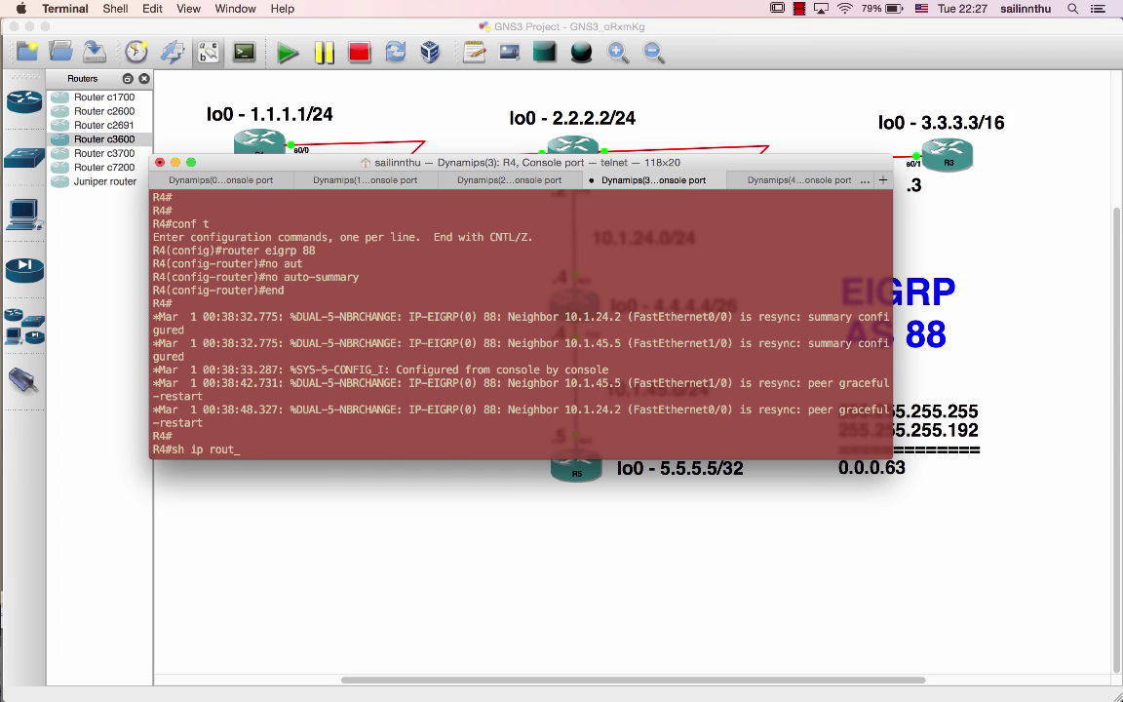
pyautogui.write('e ei')
pyautogui.press('Return')
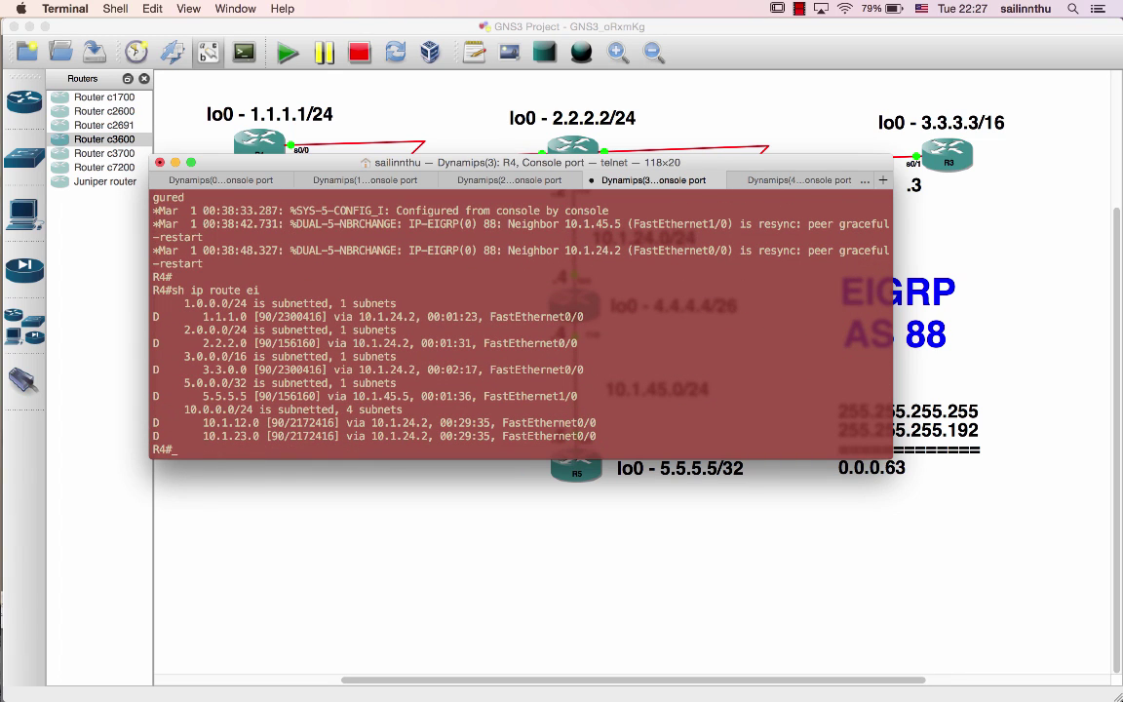
# Exit configuration on R5 and show its full routing table with classless routes via 10.1.45.4.
pyautogui.click(784, 179)
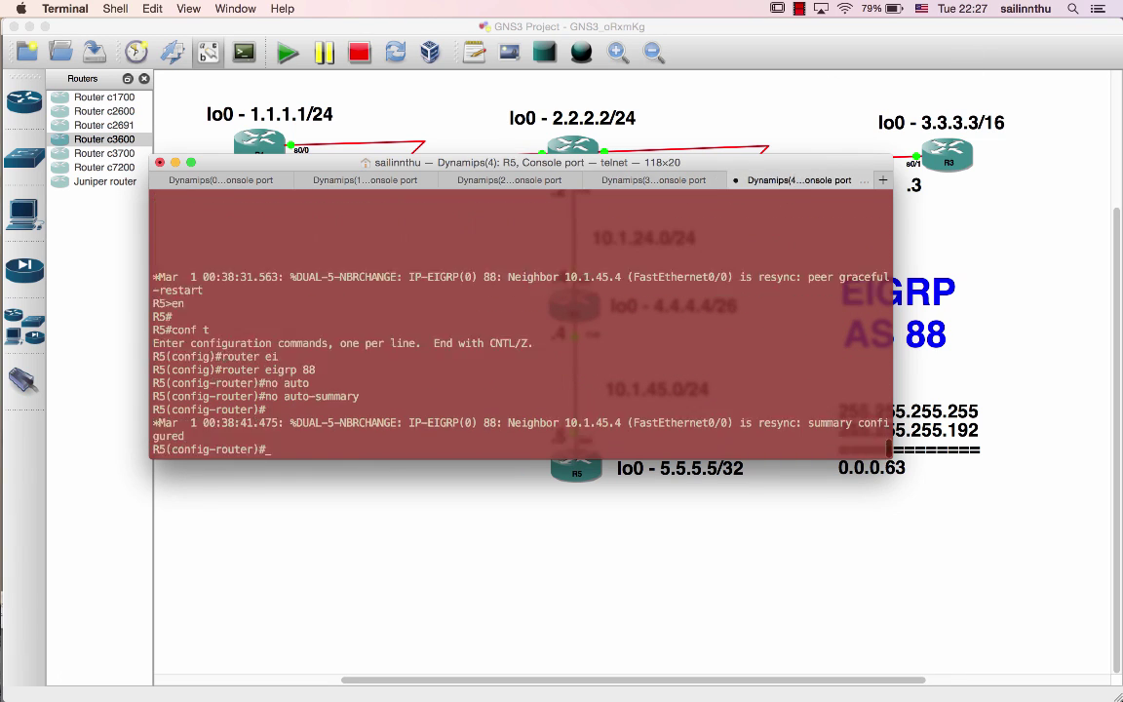
pyautogui.press('Return')
pyautogui.press('Return')
pyautogui.write('end')
pyautogui.press('Return')
pyautogui.write('sh ip route')
pyautogui.press('Return')
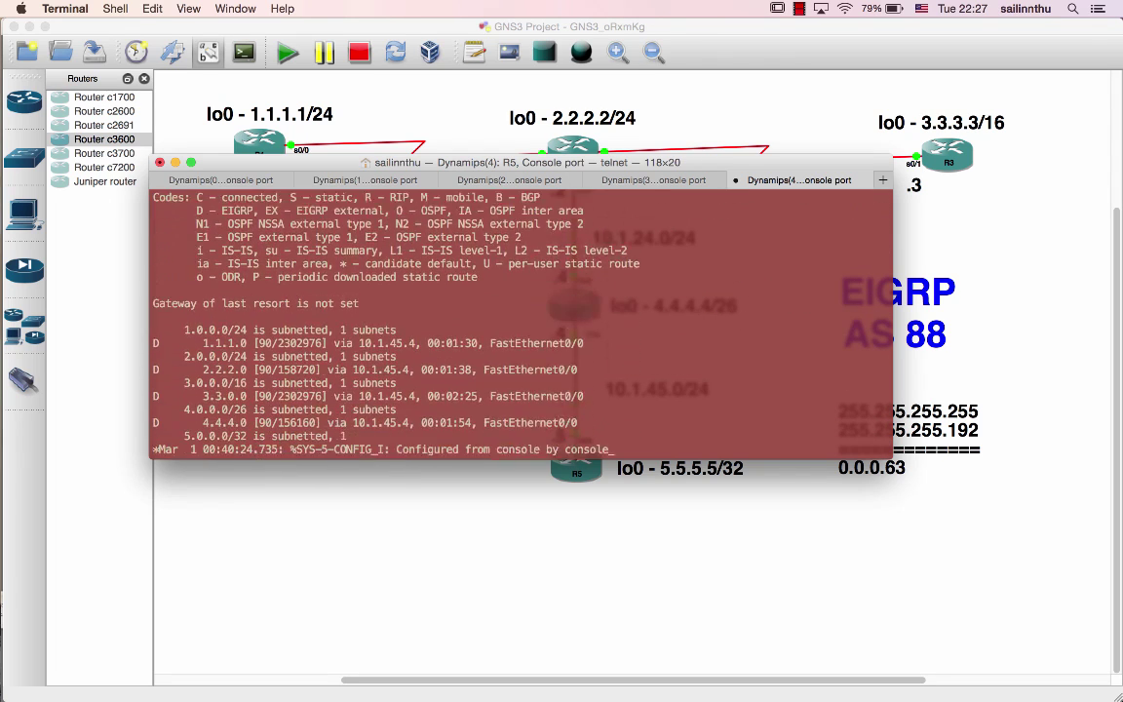
pyautogui.press('space')
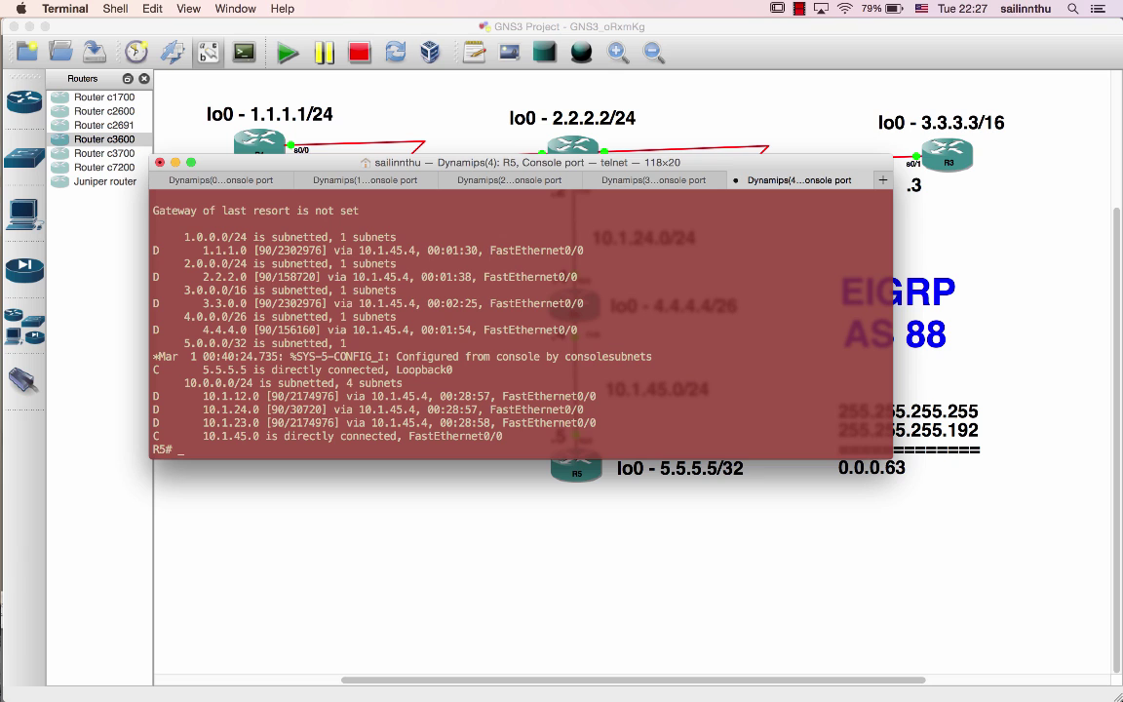
pyautogui.press('Return')
pyautogui.press('Return')
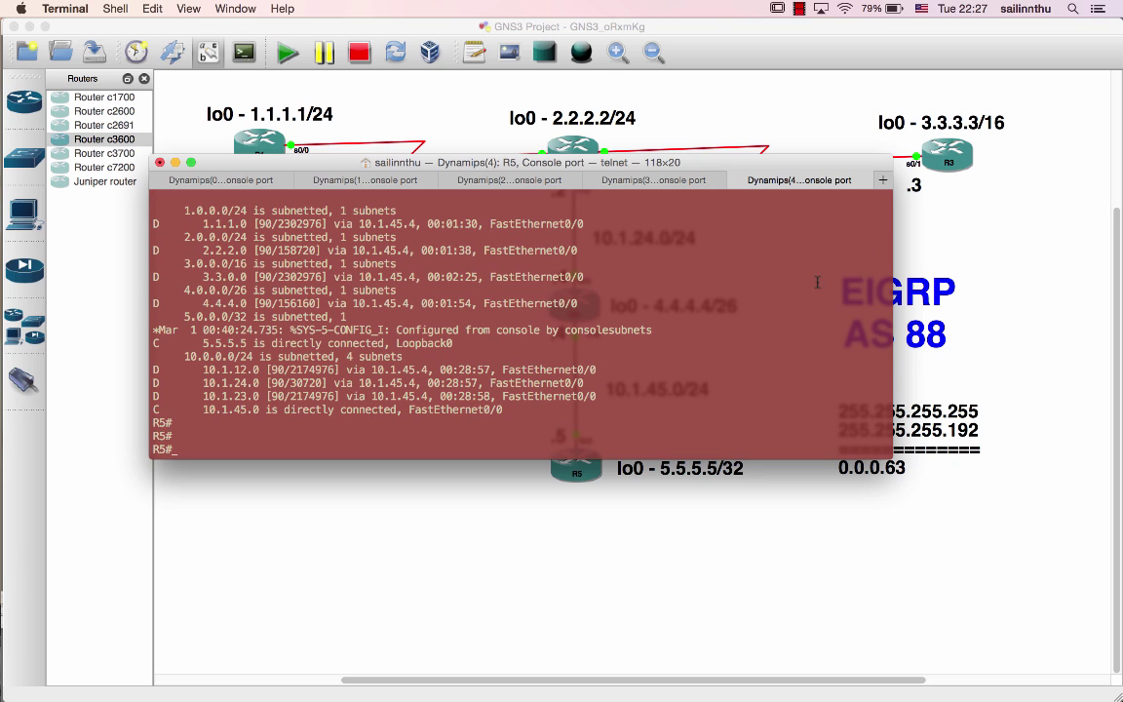
pyautogui.press('Return')
pyautogui.press('Return')
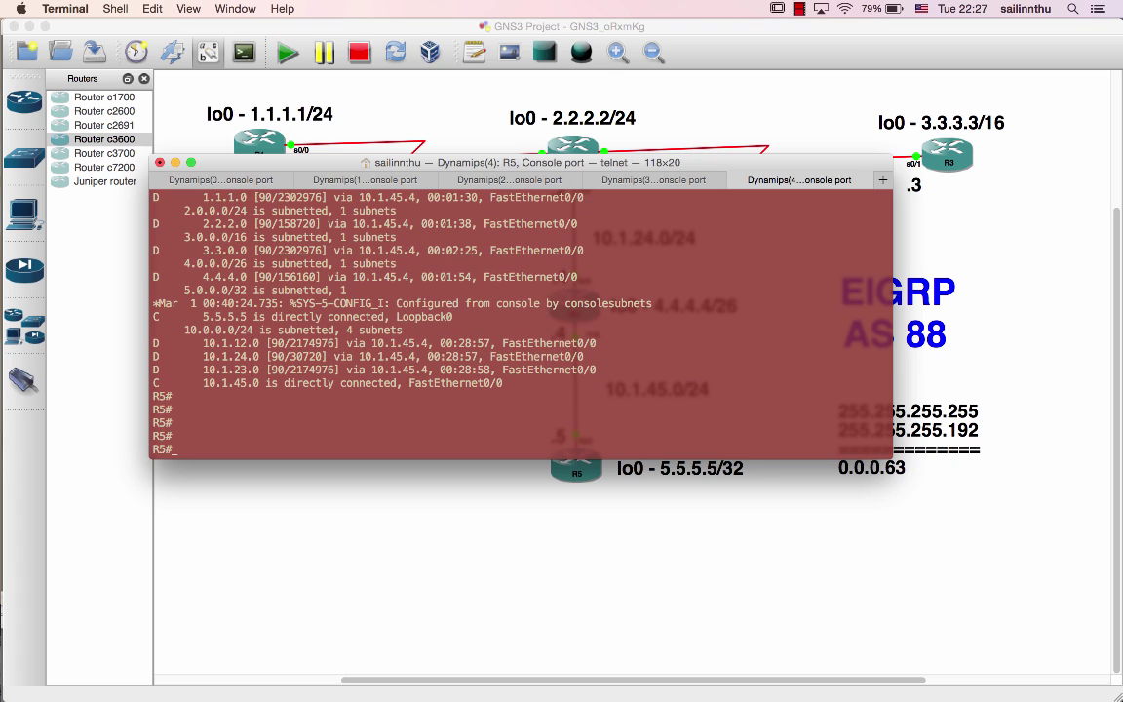
pyautogui.press('Return')
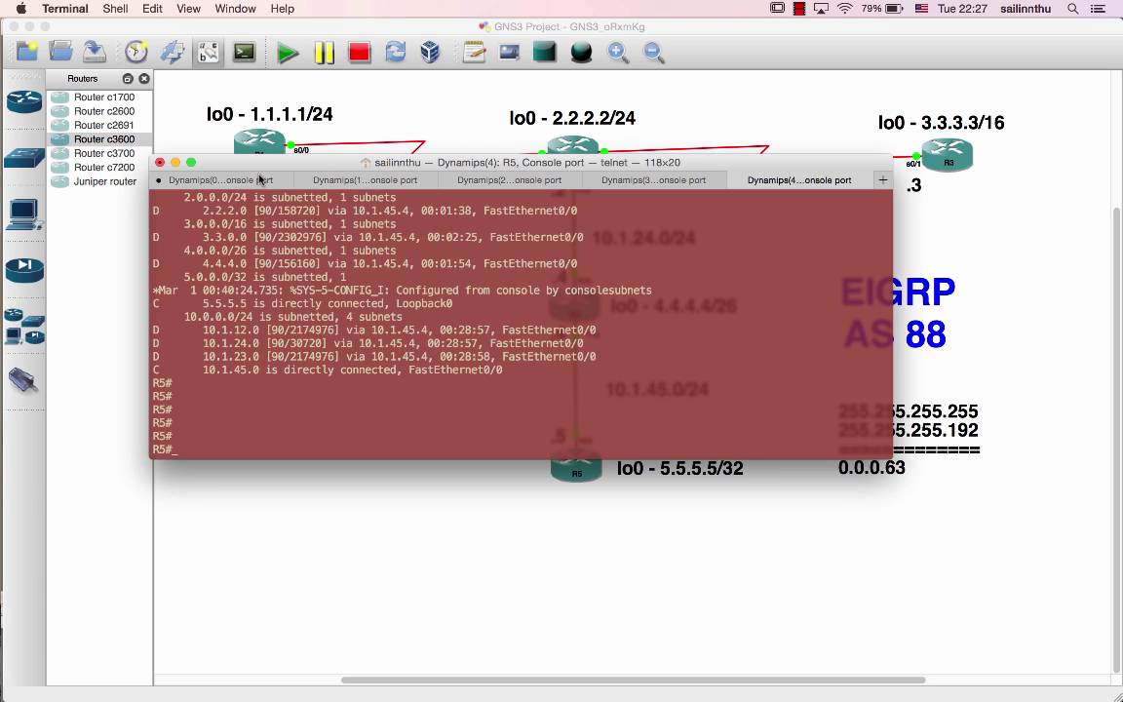
# Run show ip protocols on R1, enlarge the console, and highlight the K1=1, K2=0, K3=1, K4=0, K5=0 line.
pyautogui.click(261, 179)
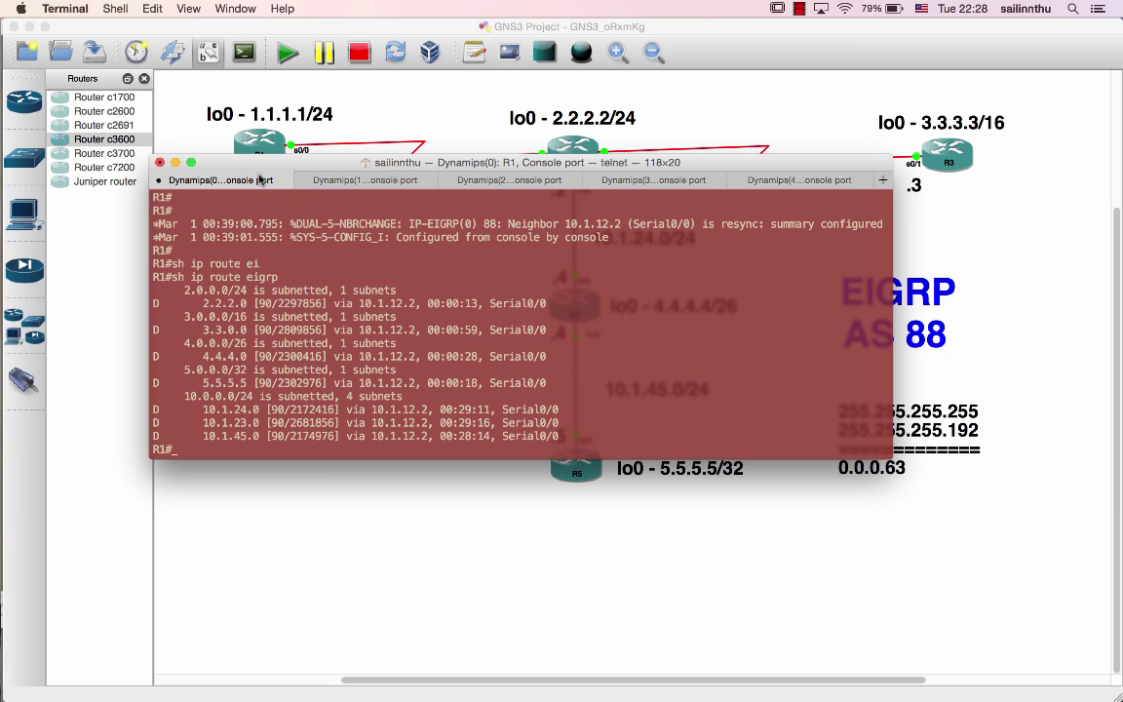
pyautogui.press('Return')
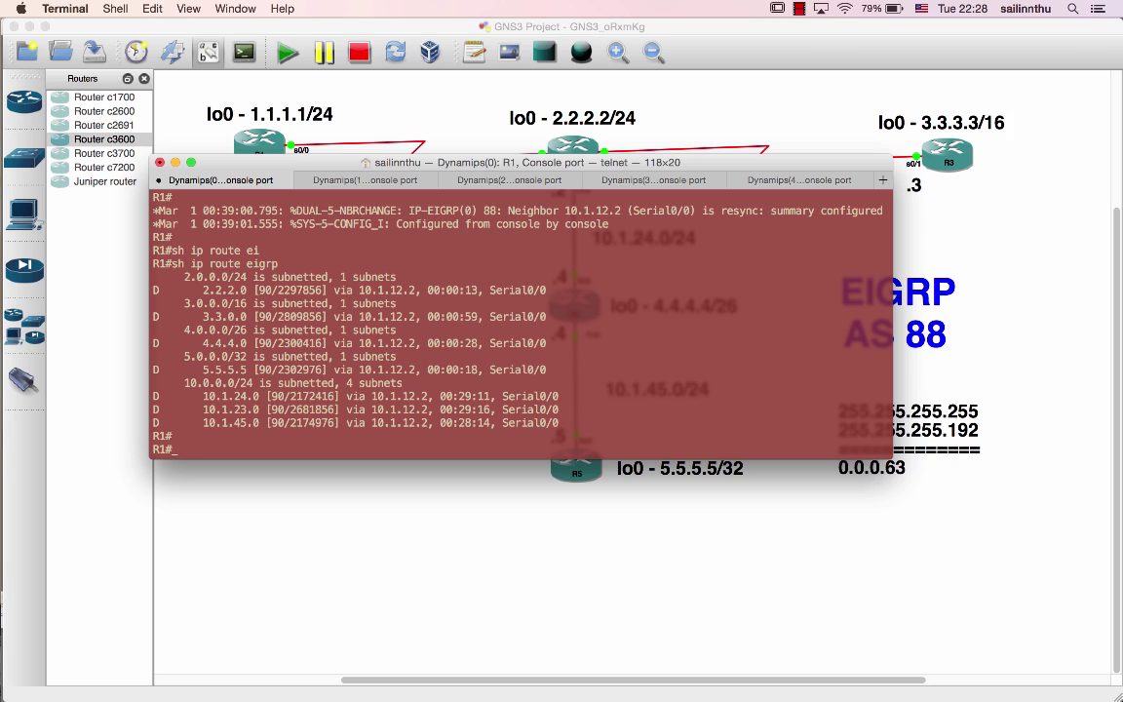
pyautogui.write('show ip protocols')
pyautogui.press('Return')
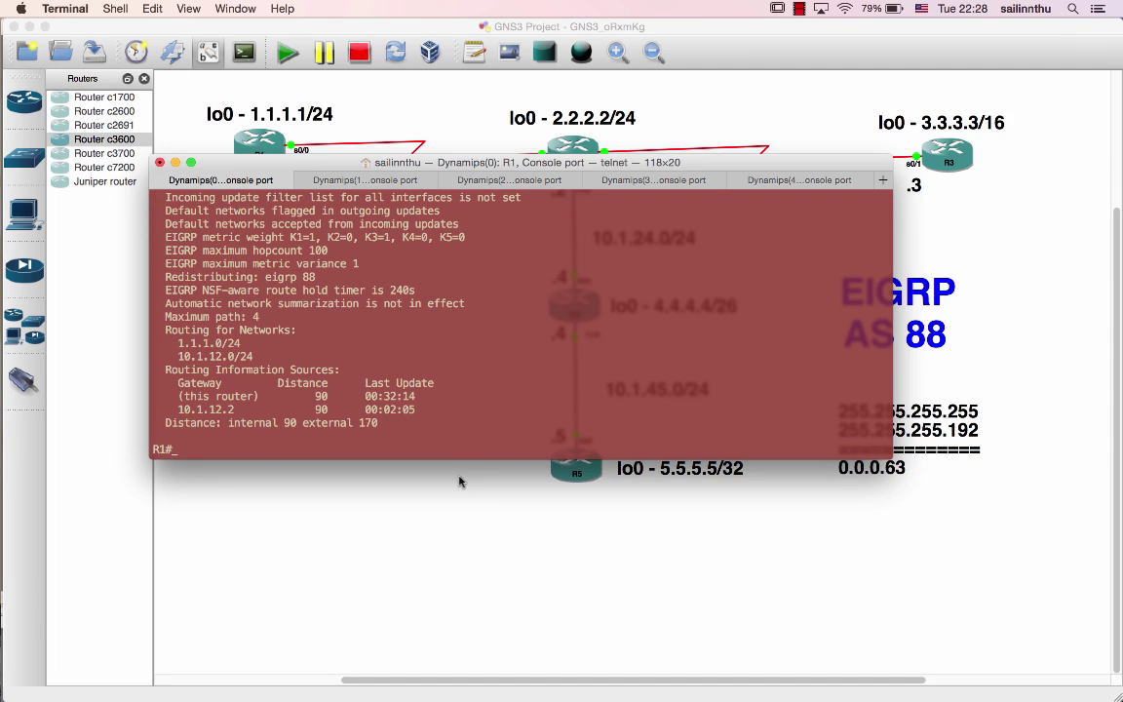
pyautogui.moveTo(467, 460); pyautogui.dragTo(467, 578)
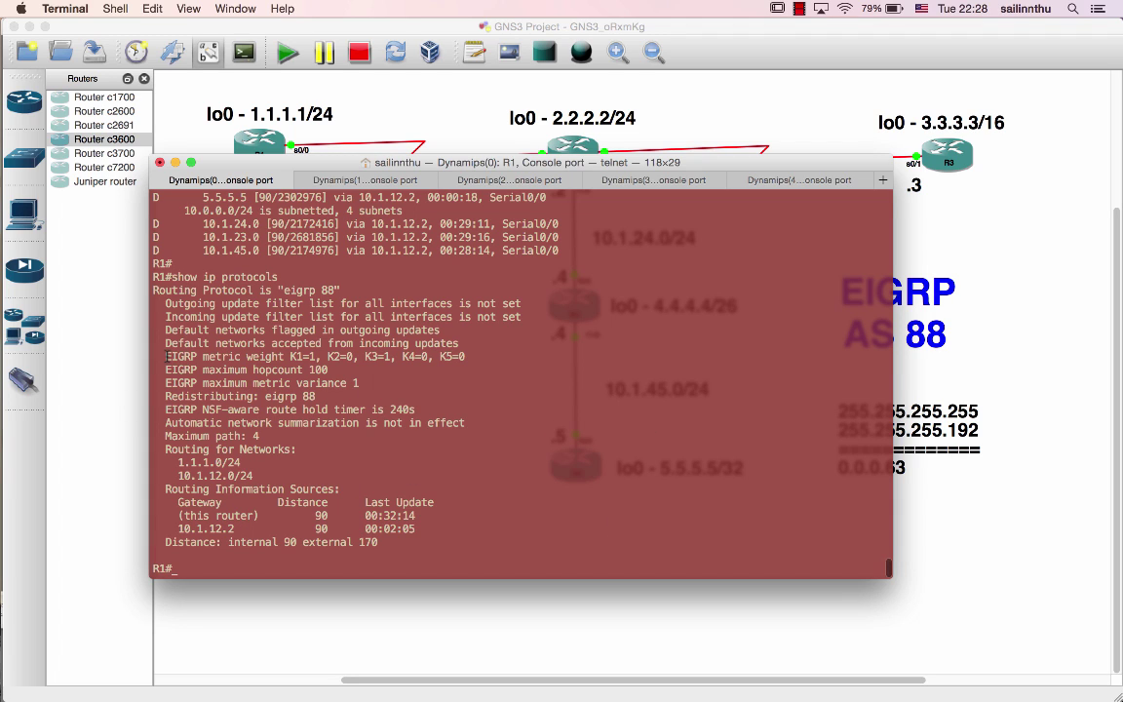
pyautogui.moveTo(165, 356); pyautogui.dragTo(462, 357)
pyautogui.press('super+c')
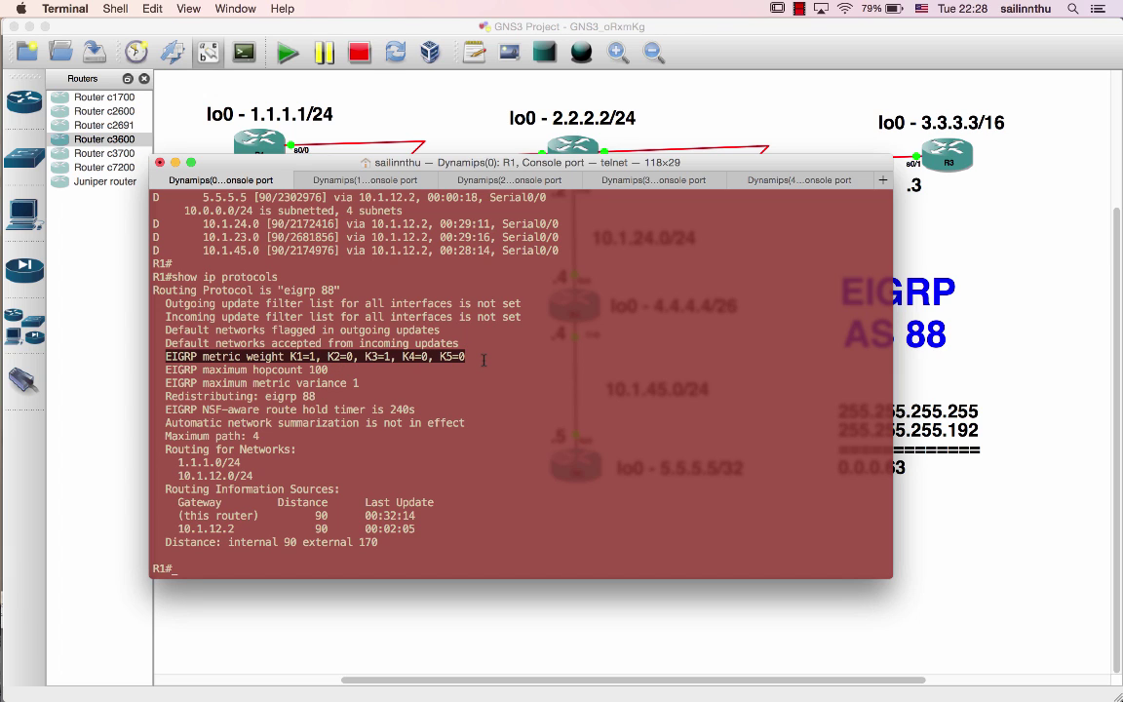
# Duplicate R4's loopback label below the topology and change its text to 'EIGRP metric weight K1=1, K2=0, K3=1, K4=0, K5=0'.
pyautogui.press('super+alt+2')
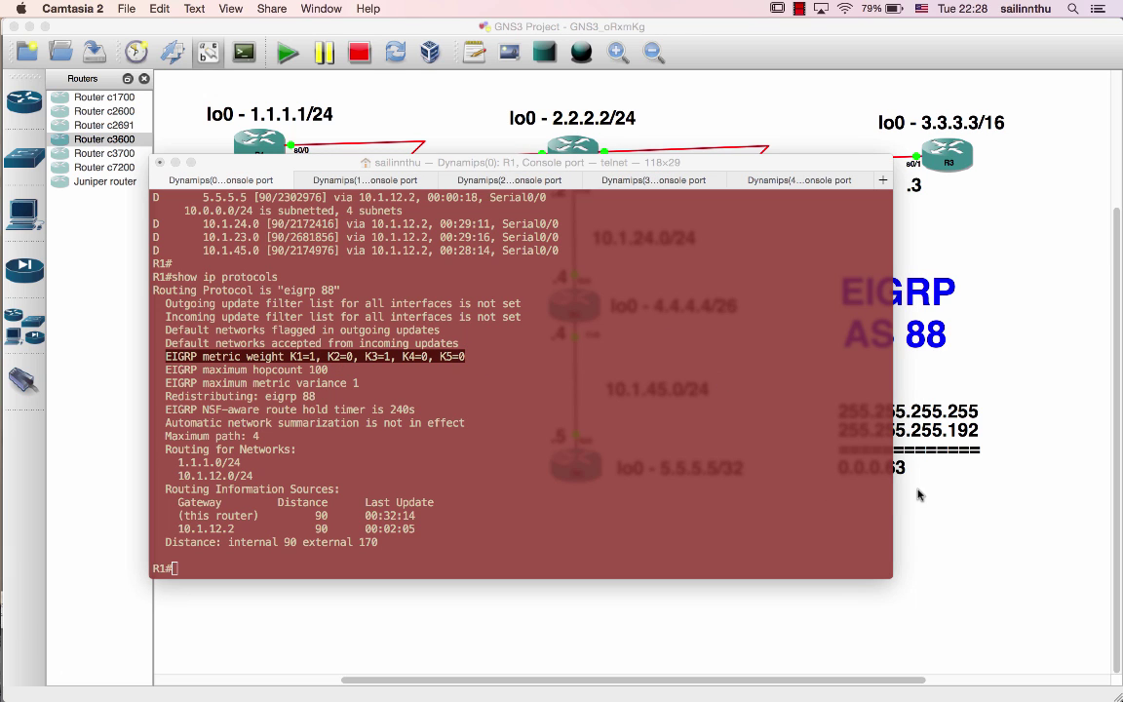
pyautogui.press('super+Tab')
pyautogui.rightClick(698, 310)
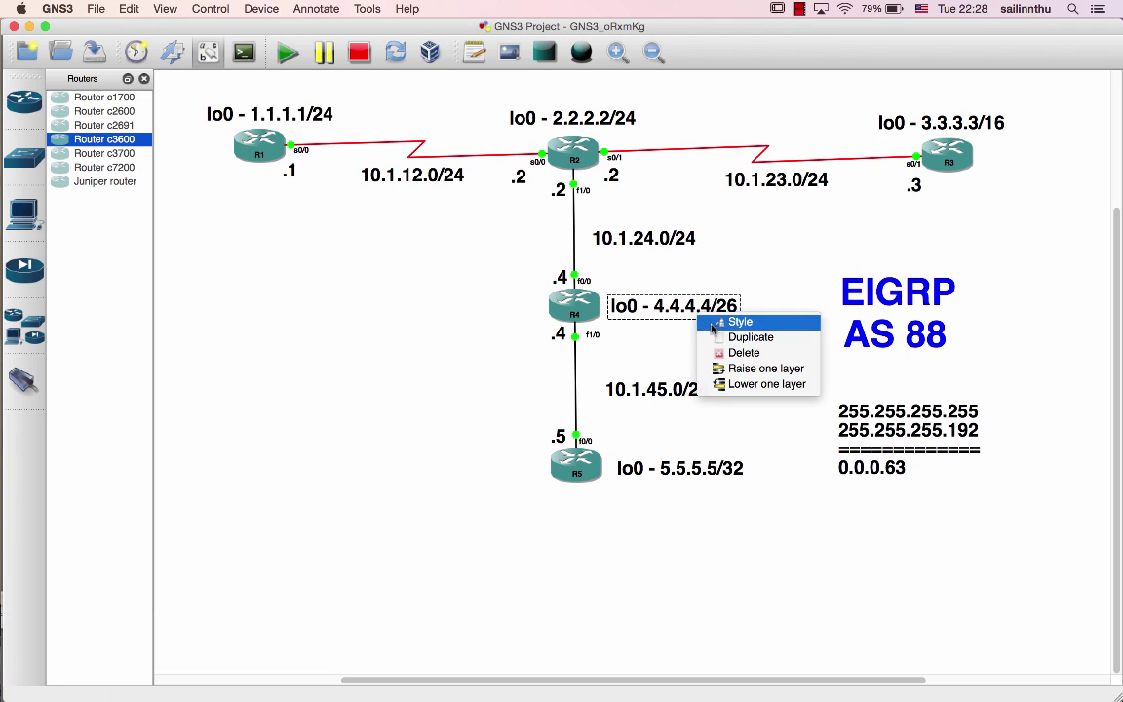
pyautogui.click(729, 335)
pyautogui.moveTo(698, 304); pyautogui.dragTo(341, 565)
pyautogui.doubleClick(339, 566)
pyautogui.press('super+v')
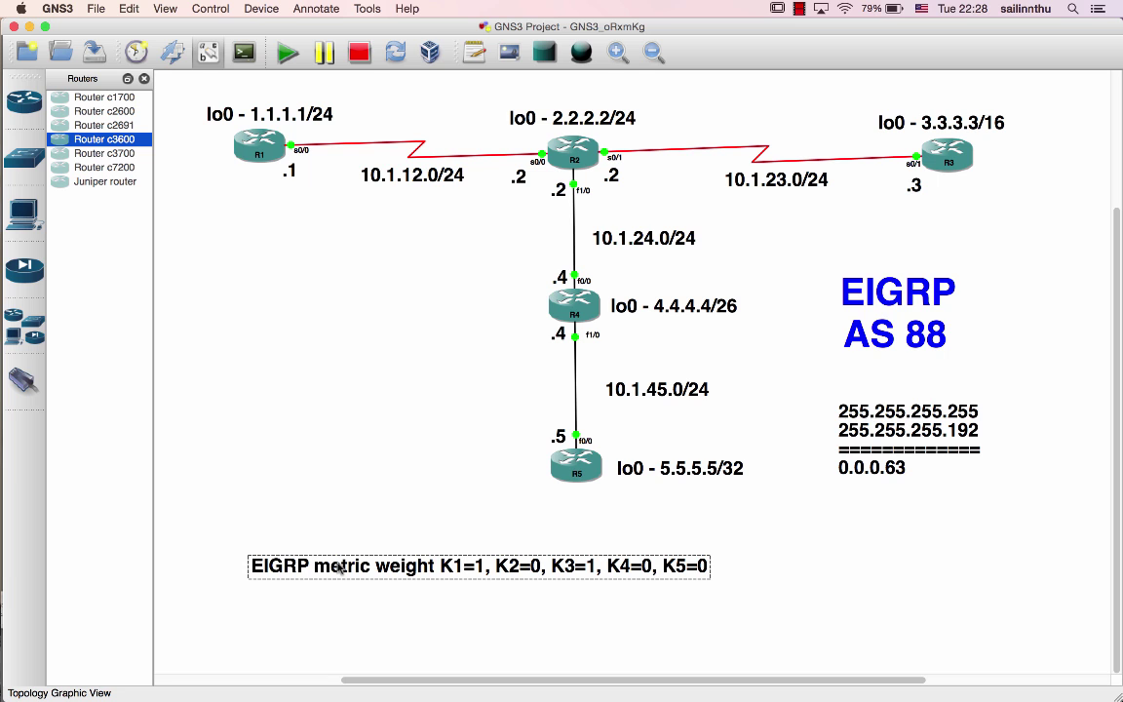
pyautogui.click(724, 531)
pyautogui.press('super+Tab')
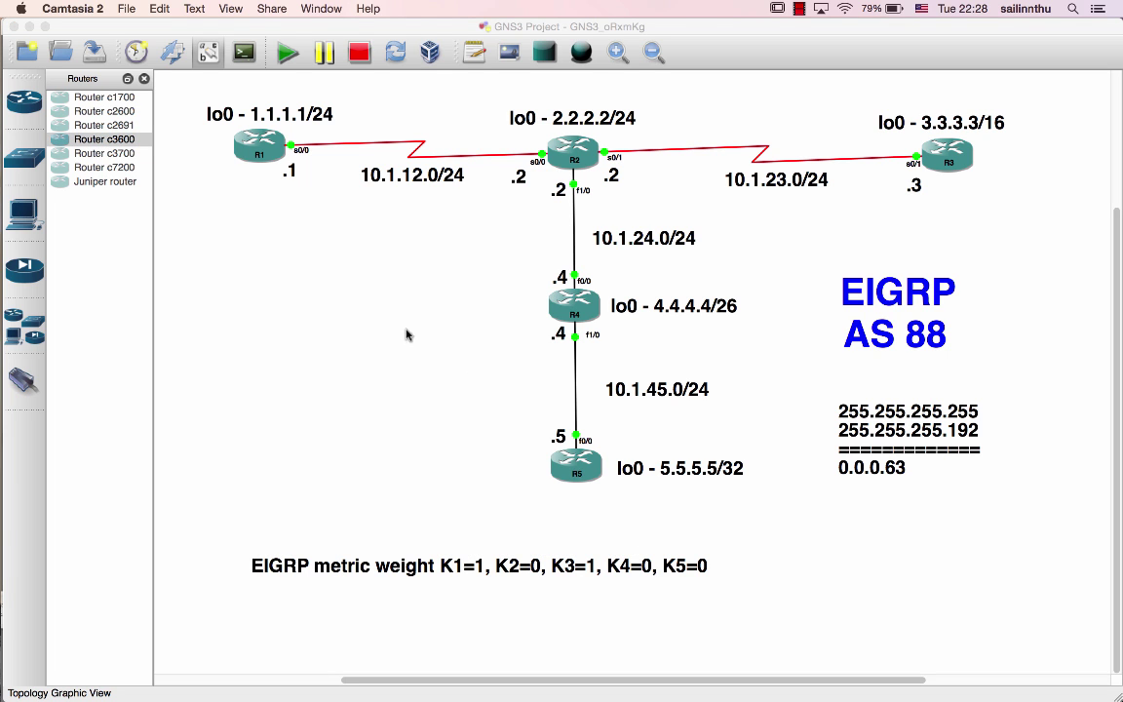
pyautogui.press('super+Tab')
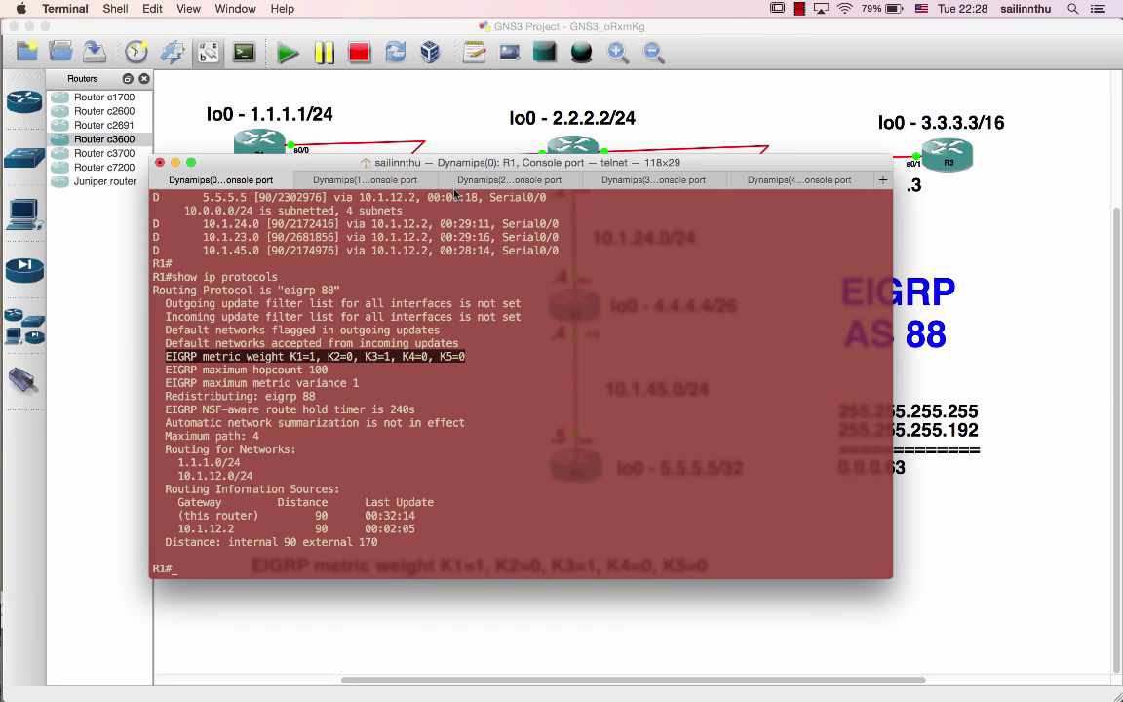
# Run show ip protocols on R2's console to check its EIGRP settings.
pyautogui.click(376, 179)
pyautogui.write('shi p')
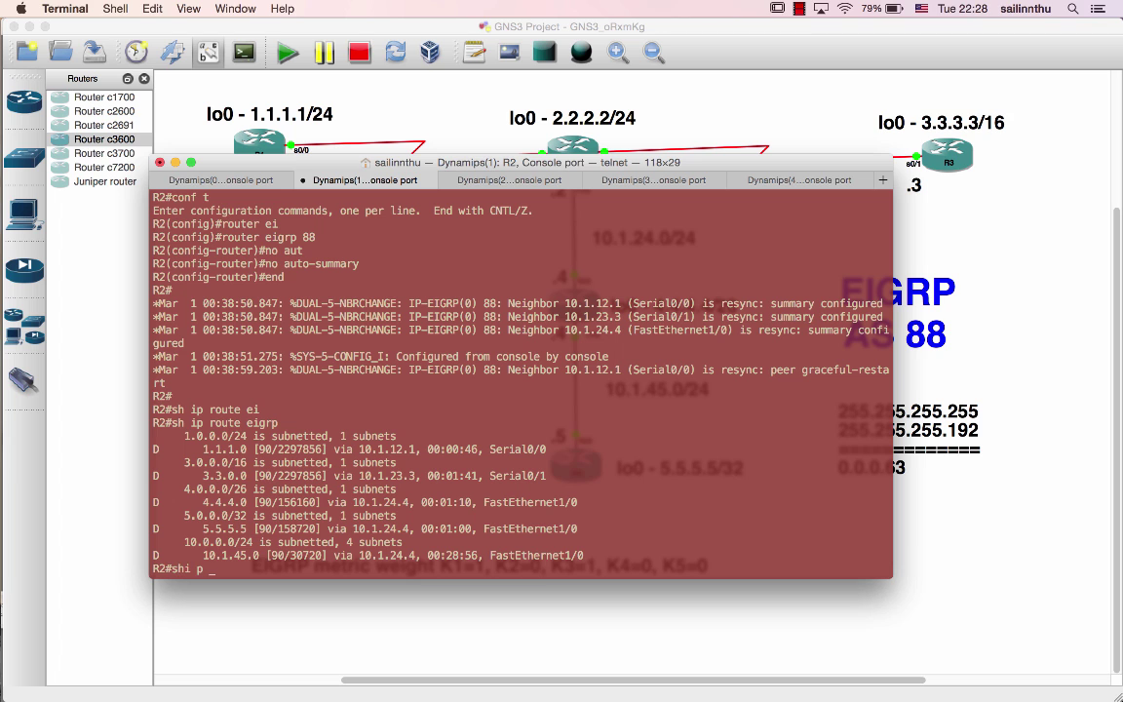
pyautogui.write('p pro')
pyautogui.press('Tab')
pyautogui.press('Return')
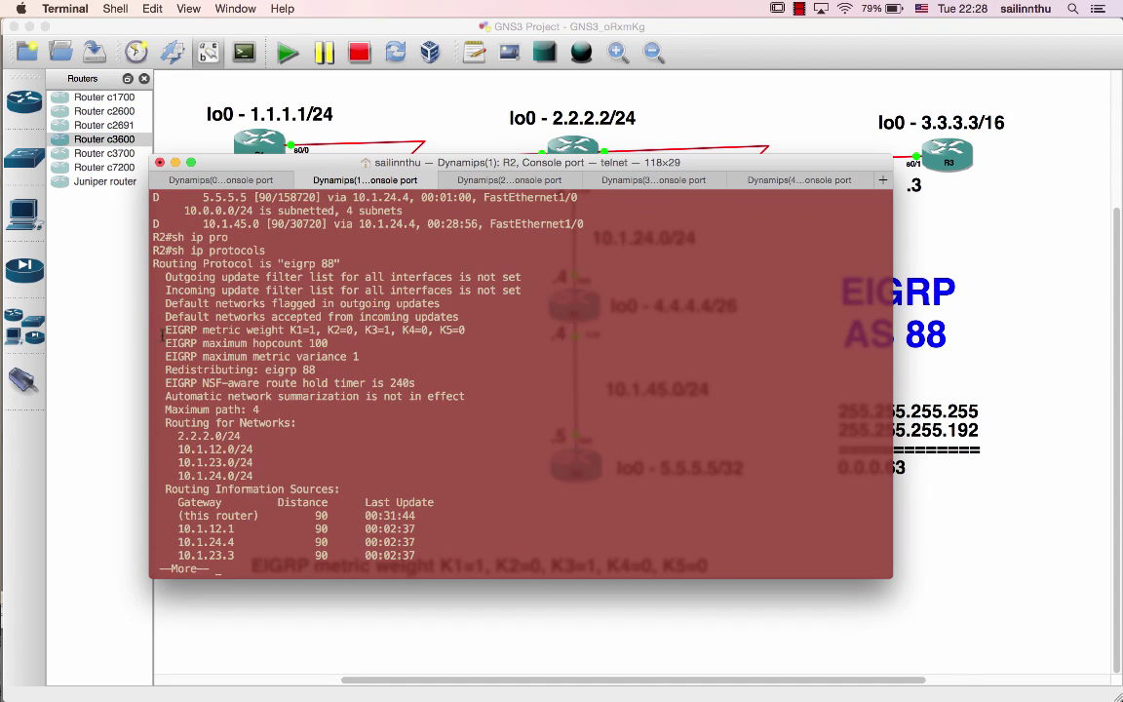
# Copy R2's EIGRP metric weight line into the canvas note as its second line.
pyautogui.moveTo(165, 329); pyautogui.dragTo(466, 330)
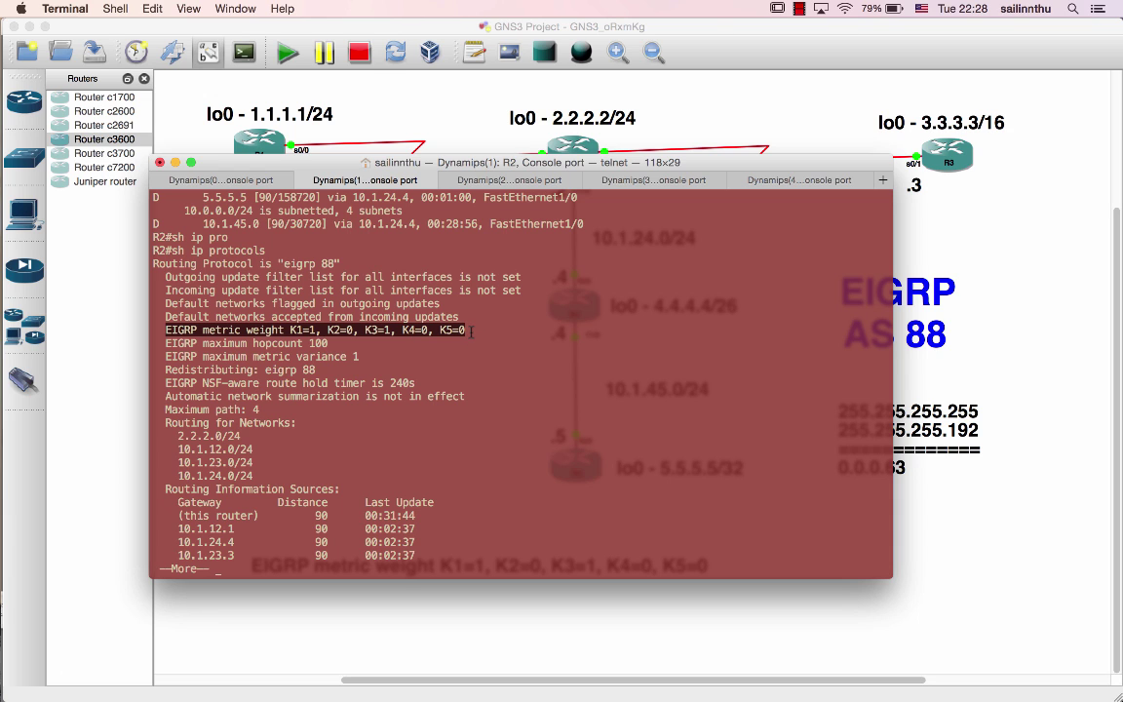
pyautogui.click(710, 592)
pyautogui.doubleClick(711, 564)
pyautogui.press('super+c')
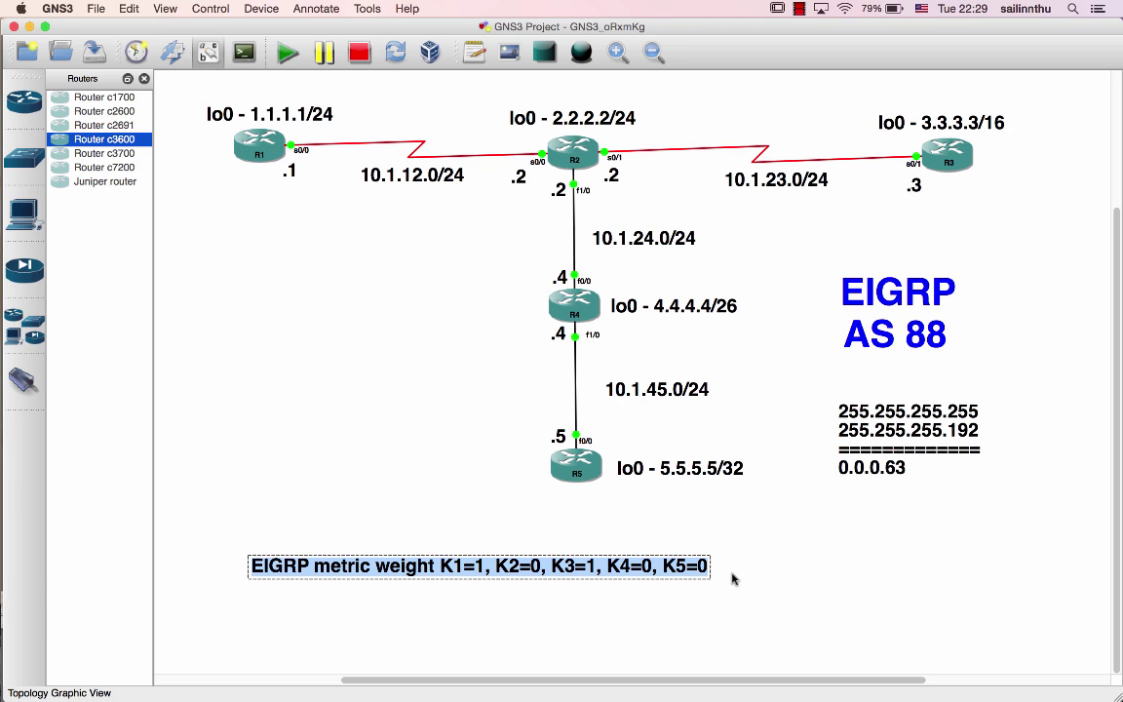
pyautogui.press('Right')
pyautogui.press('Return')
pyautogui.press('super+v')
# Run show ip protocols on R3's console to display its EIGRP 88 details.
pyautogui.press('super+Tab')
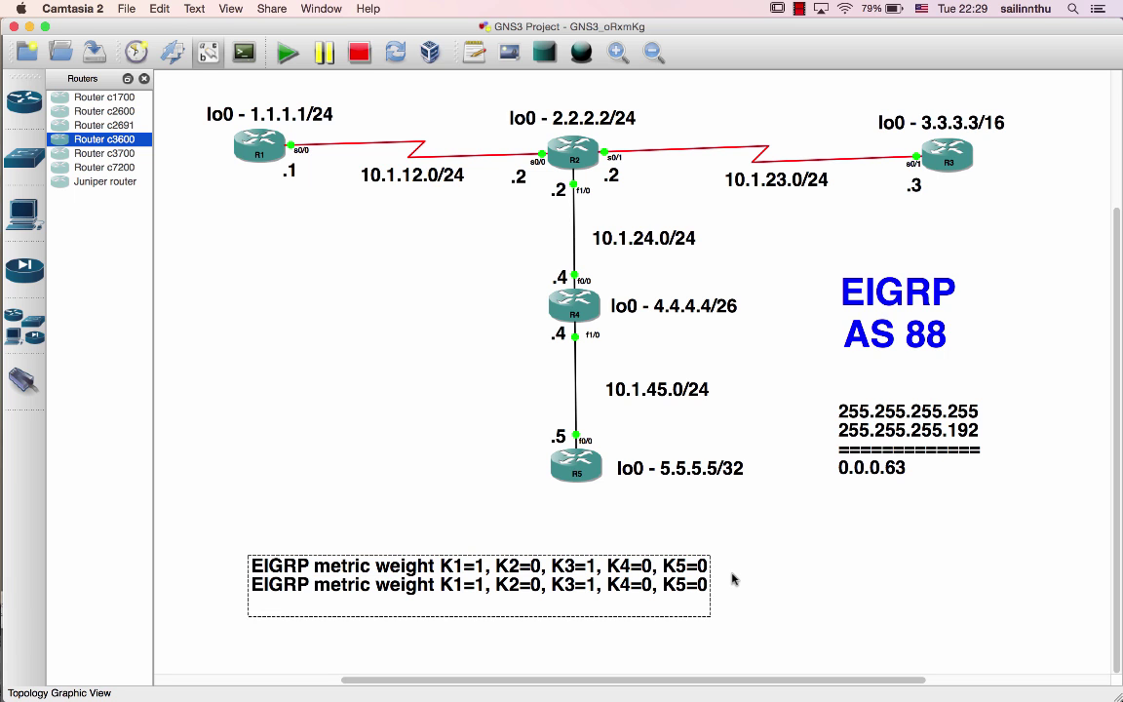
pyautogui.press('super+Tab')
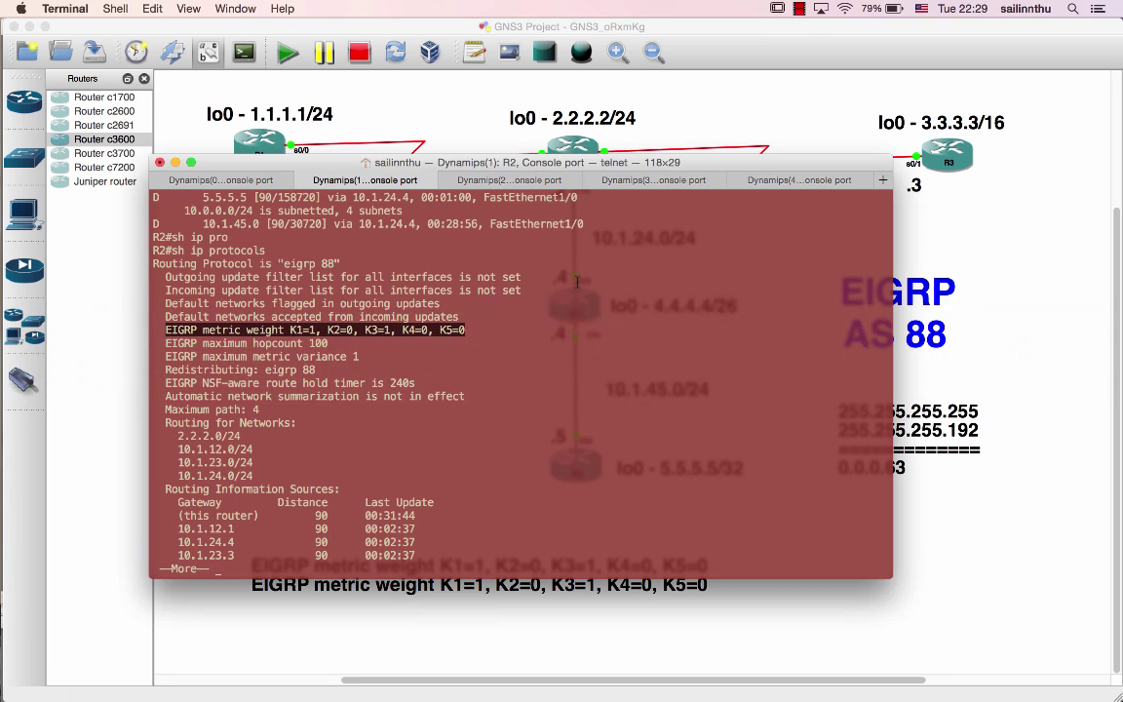
pyautogui.press('super+shift+bracketright')
pyautogui.press('Return')
pyautogui.press('Return')
pyautogui.write('sh ip pro')
pyautogui.press('Tab')
pyautogui.press('Return')
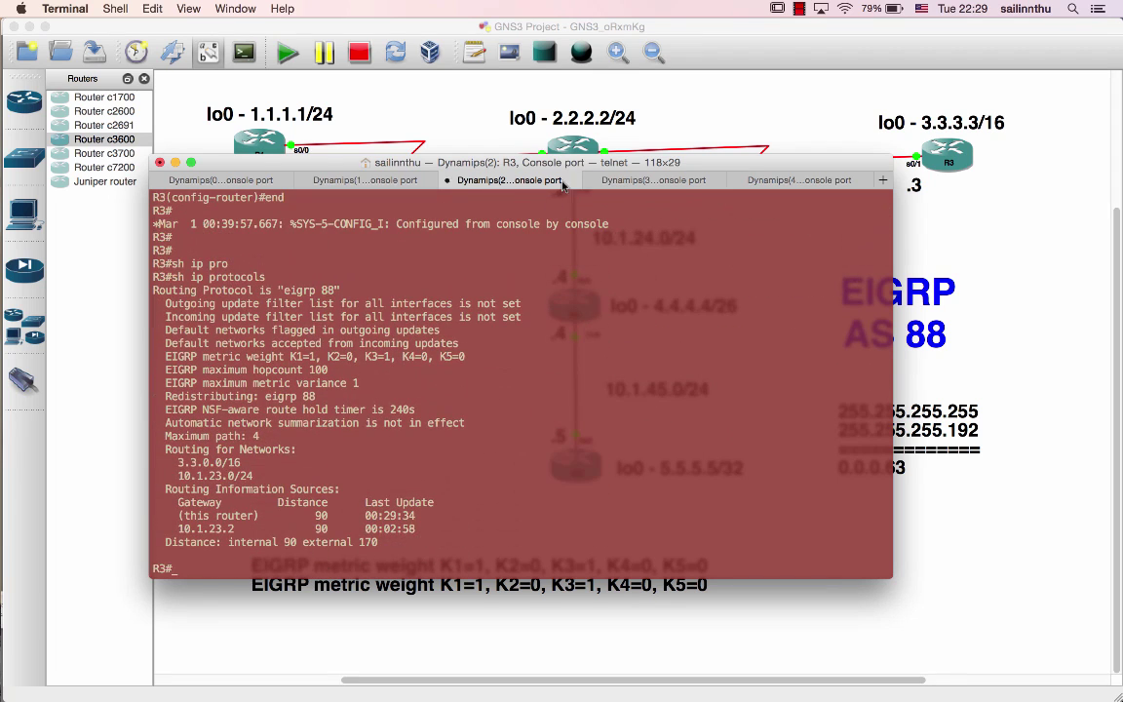
# Paste R3's metric weight line as the note's third line, removing its leading space.
pyautogui.moveTo(467, 357); pyautogui.dragTo(160, 356)
pyautogui.press('super+c')
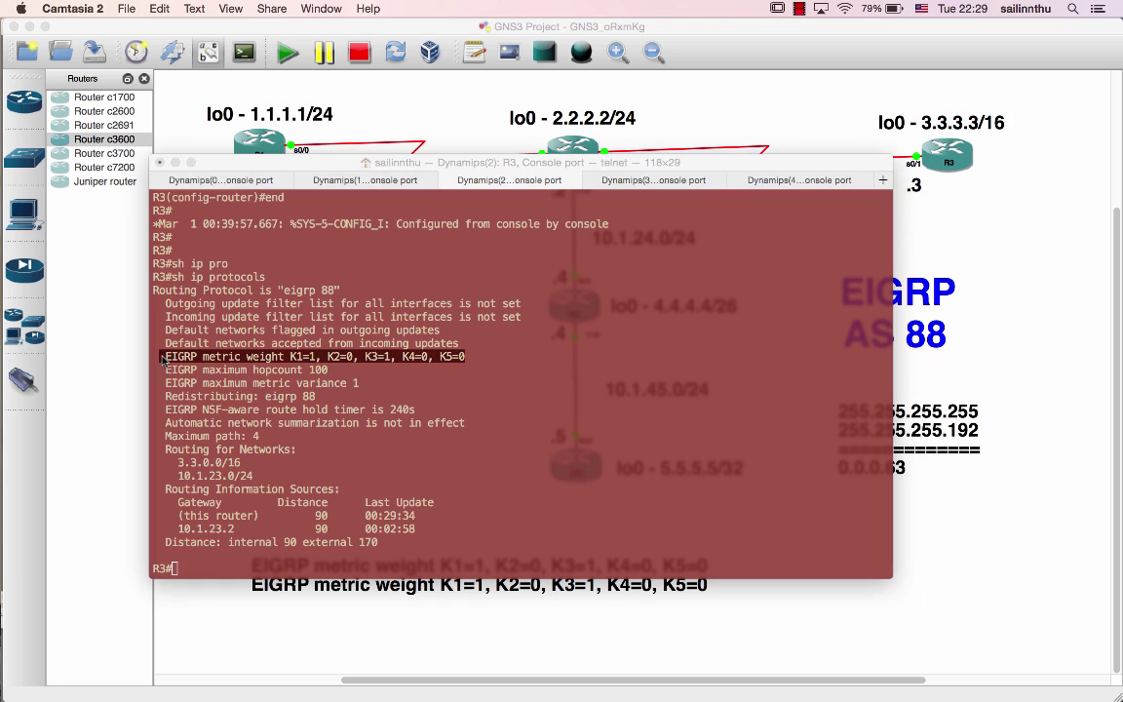
pyautogui.press('super+Tab')
pyautogui.doubleClick(708, 585)
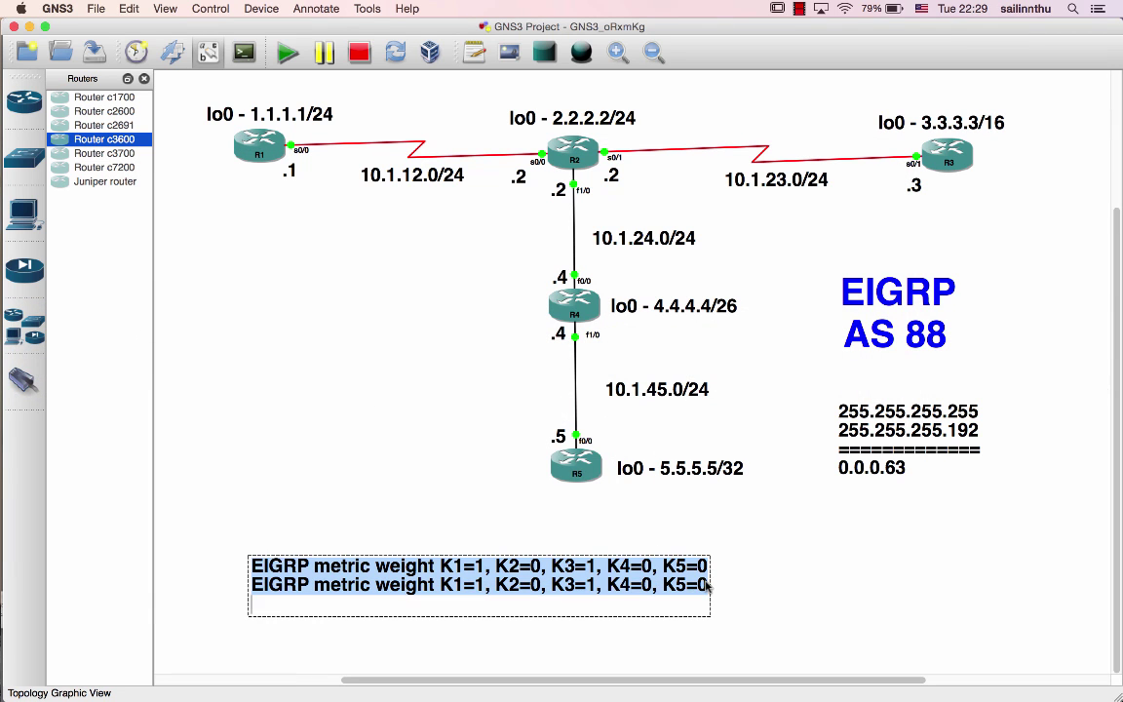
pyautogui.click(708, 585)
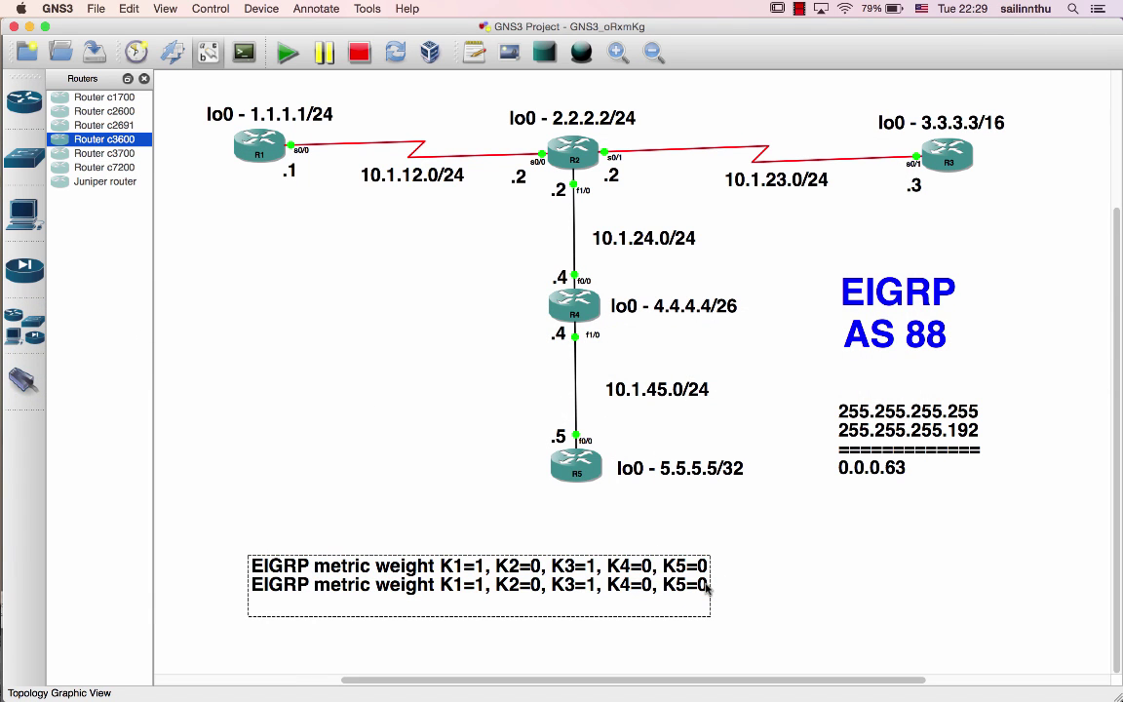
pyautogui.press('super+v')
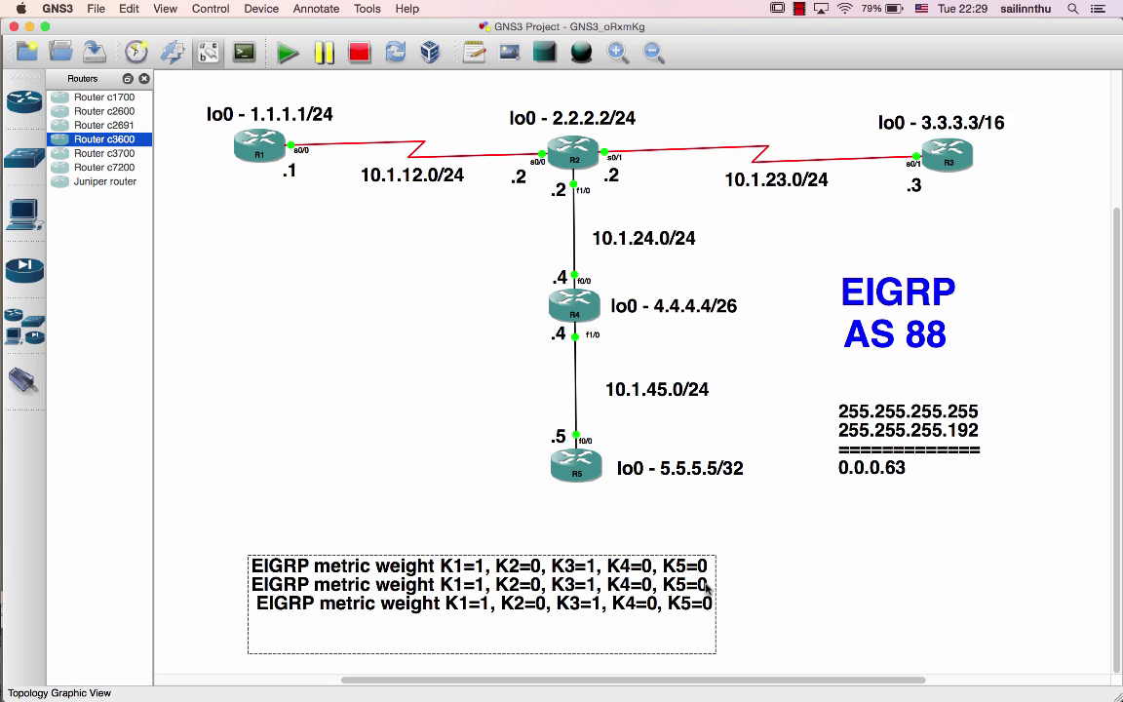
pyautogui.press('BackSpace')
pyautogui.press('super+Tab')
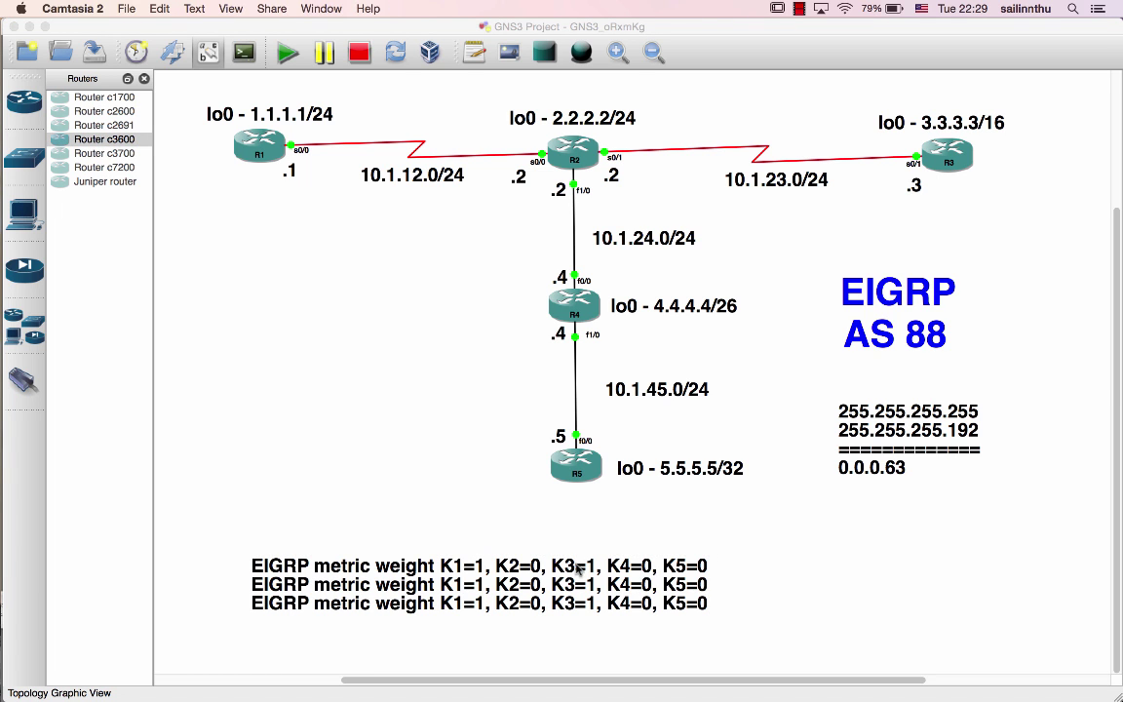
pyautogui.press('super+Tab')
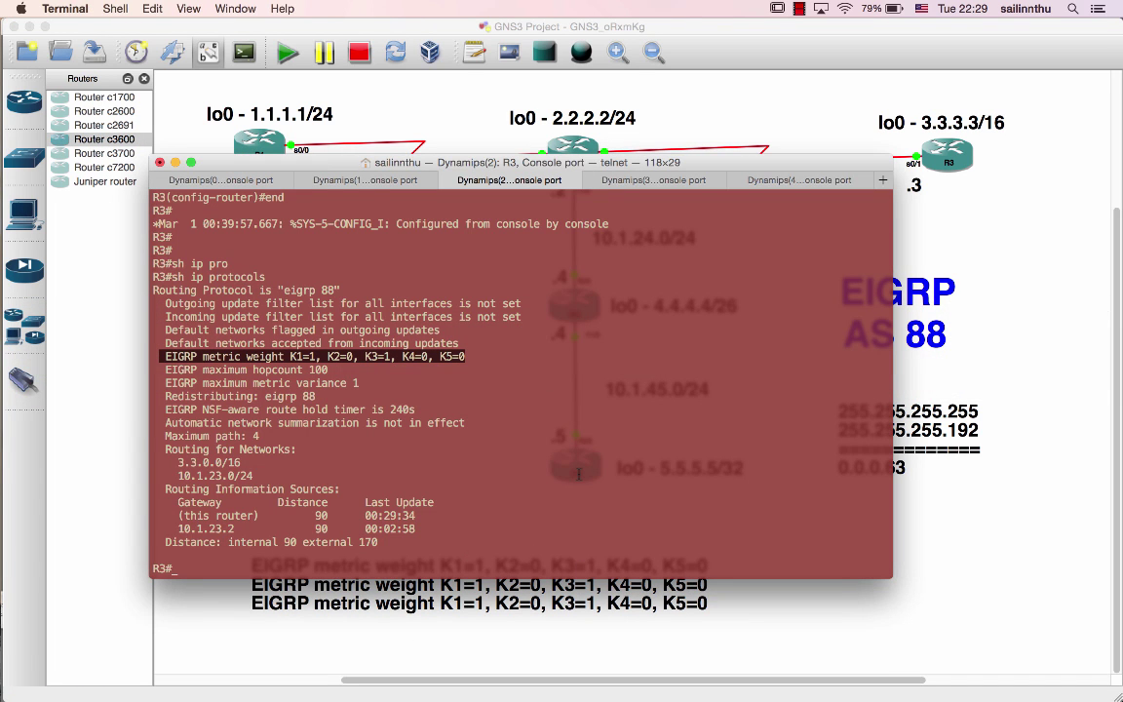
# Run show ip protocols on R4's console, correcting a mistyped command.
pyautogui.hotkey('ctrl', 'Tab')
pyautogui.press('Return')
pyautogui.press('Return')
pyautogui.write('SHI P')
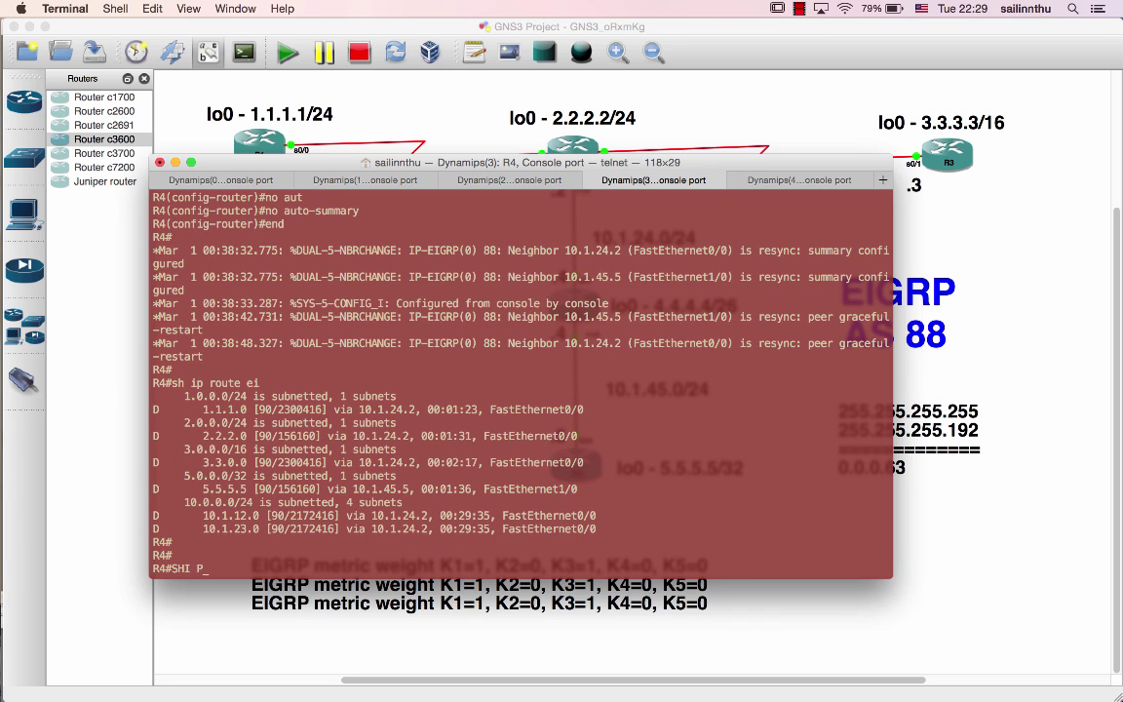
pyautogui.press('BackSpace')
pyautogui.press('BackSpace')
pyautogui.press('BackSpace')
pyautogui.write('h ip pro')
pyautogui.press('Tab')
pyautogui.press('Return')
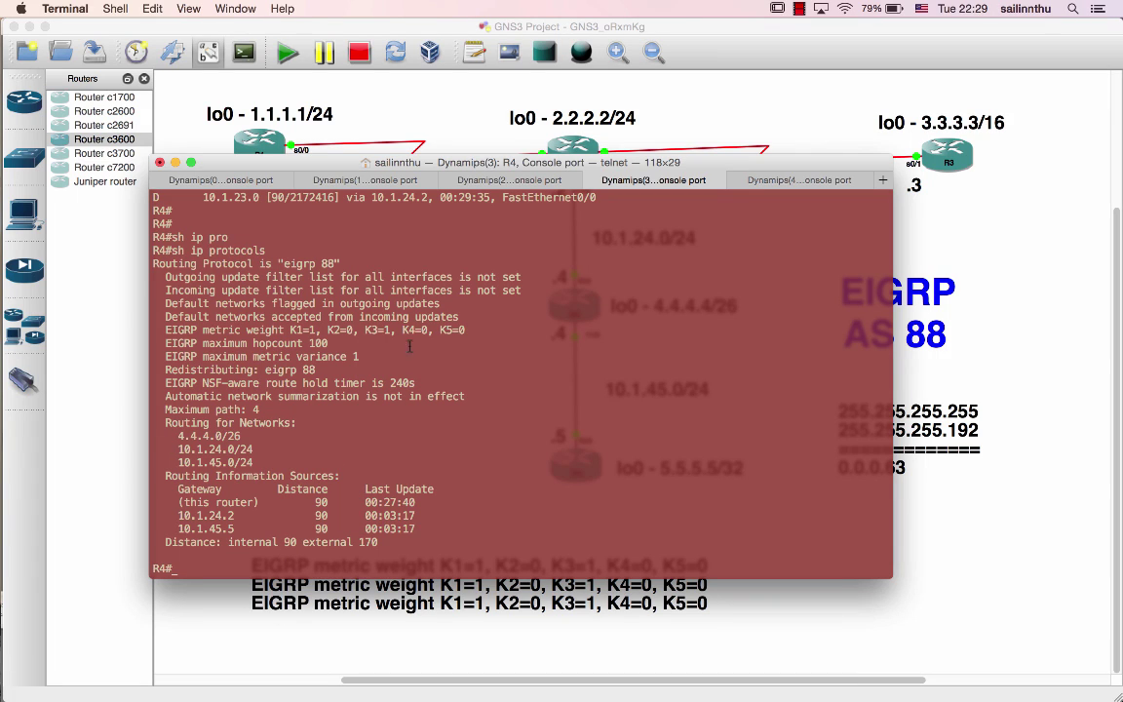
# Copy R4's K-value line into the canvas note as its fourth line.
pyautogui.moveTo(465, 330); pyautogui.dragTo(360, 329)
pyautogui.moveTo(273, 330); pyautogui.dragTo(168, 329)
pyautogui.press('super+c')
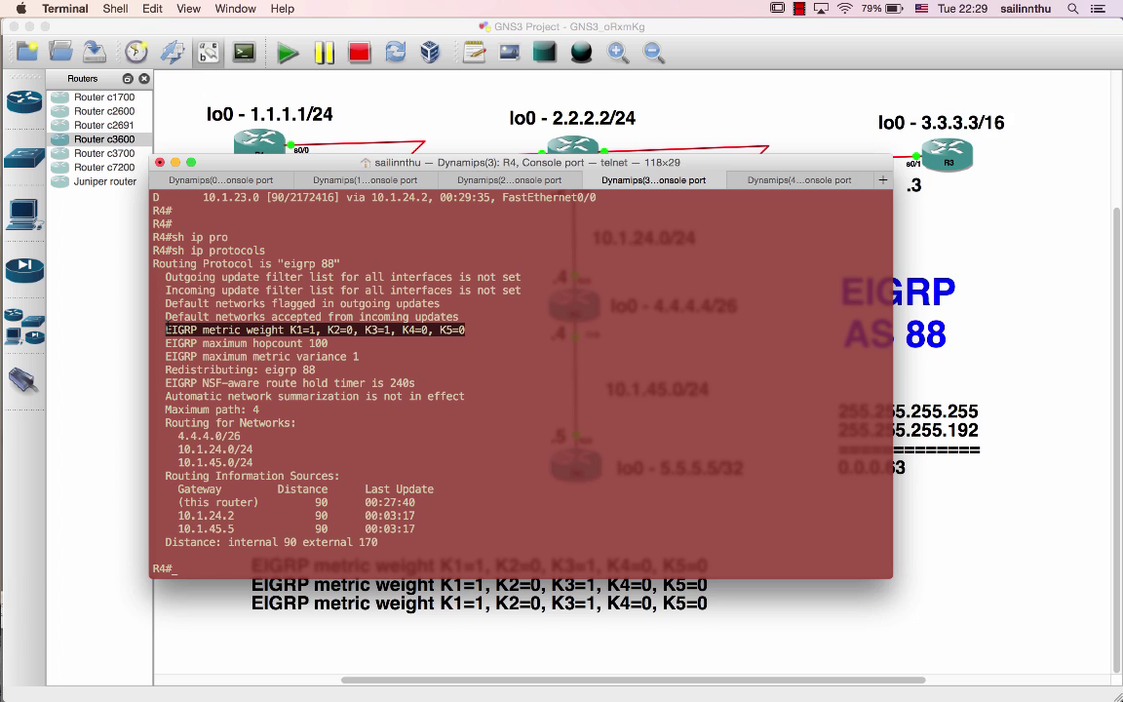
pyautogui.click(639, 609)
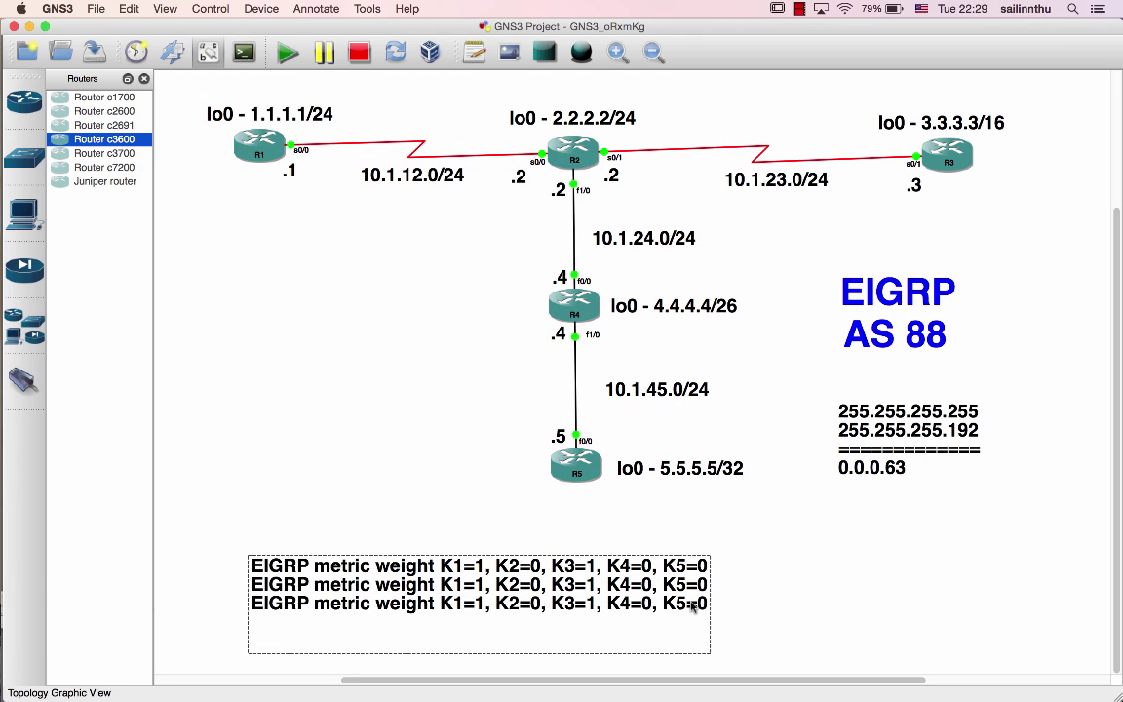
pyautogui.press('Return')
pyautogui.press('super+v')
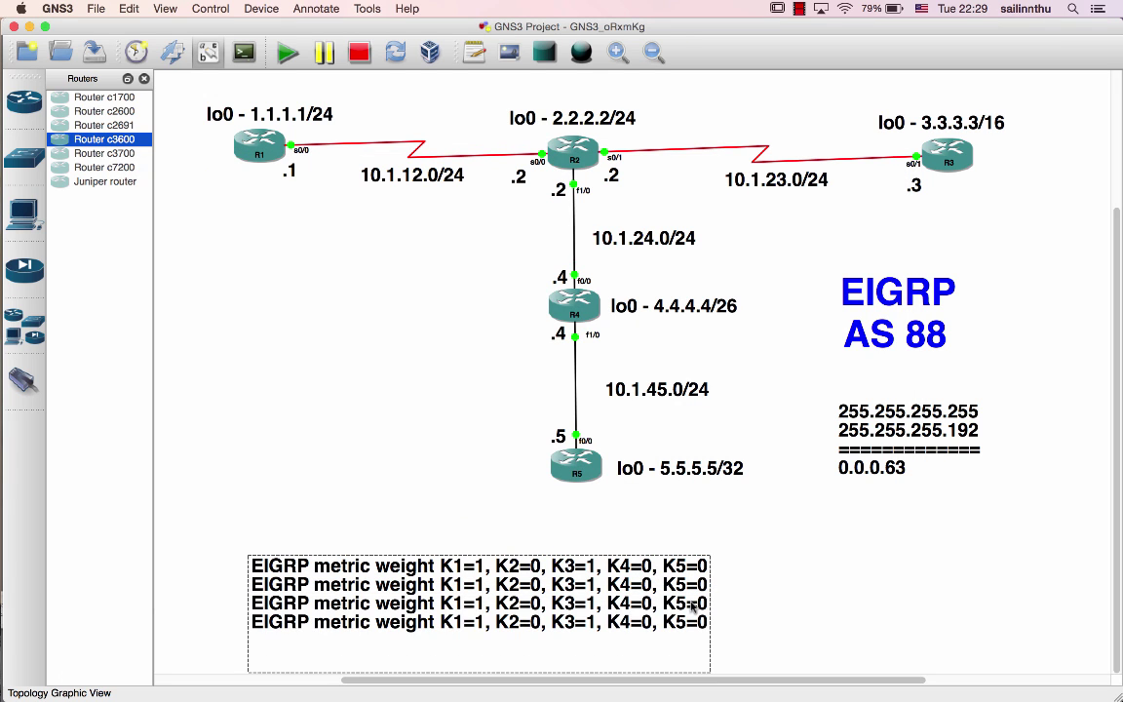
# Return to the router consoles on R5 and begin typing show ip protocols.
pyautogui.press('super+shift+2')
pyautogui.press('super+Tab')
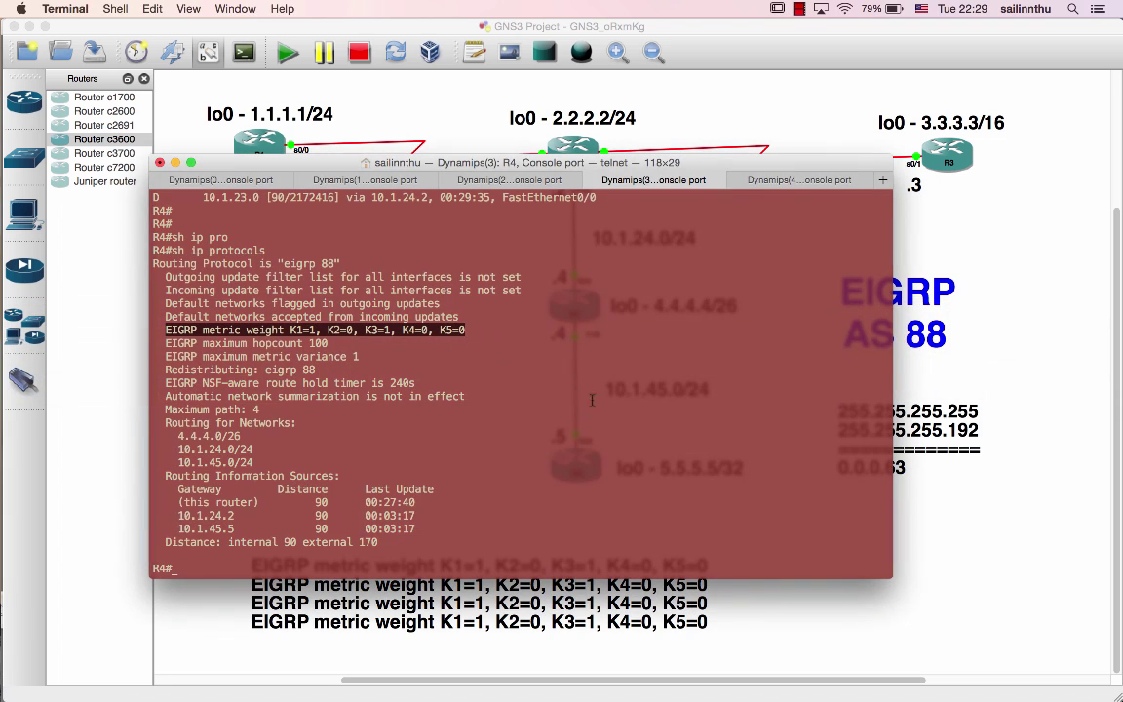
pyautogui.scroll(-5, 715, 278)
pyautogui.press('Return')
pyautogui.press('Return')
pyautogui.write('sh ip pro')
# Finish and run show ip protocols on R5 to verify its EIGRP 88 settings.
pyautogui.press('BackSpace')
pyautogui.write('ro')
pyautogui.press('Tab')
pyautogui.press('Return')
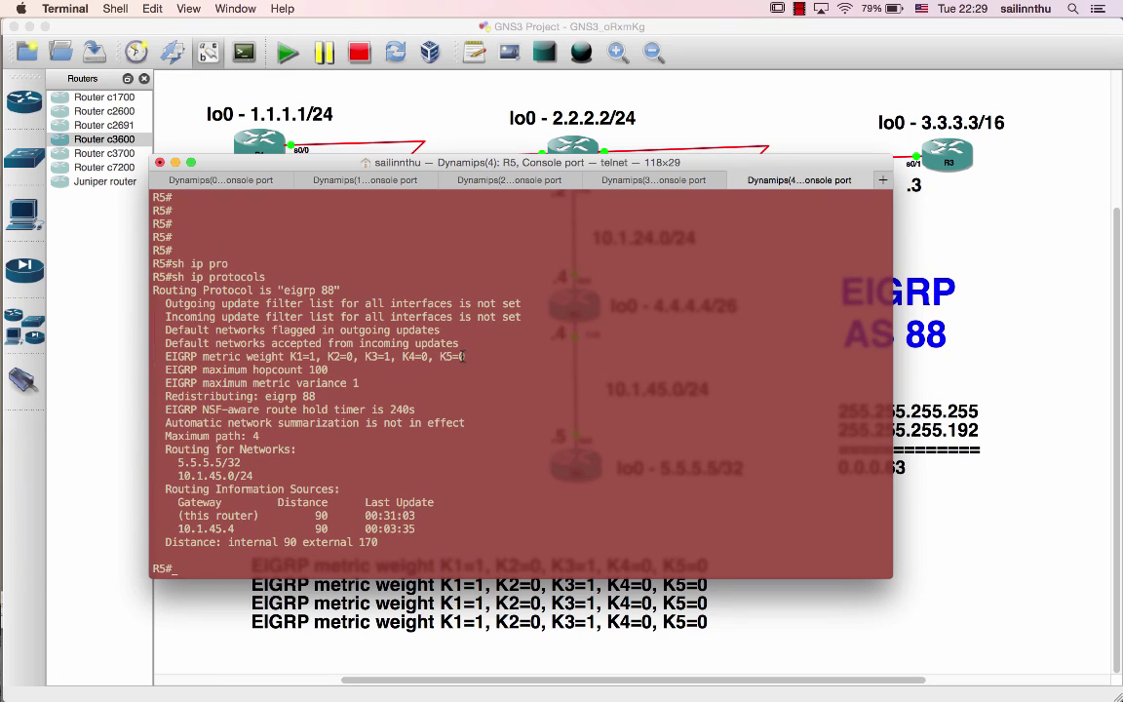
# Copy R5's metric weight line into the canvas note as its fifth line.
pyautogui.moveTo(463, 357); pyautogui.dragTo(167, 357)
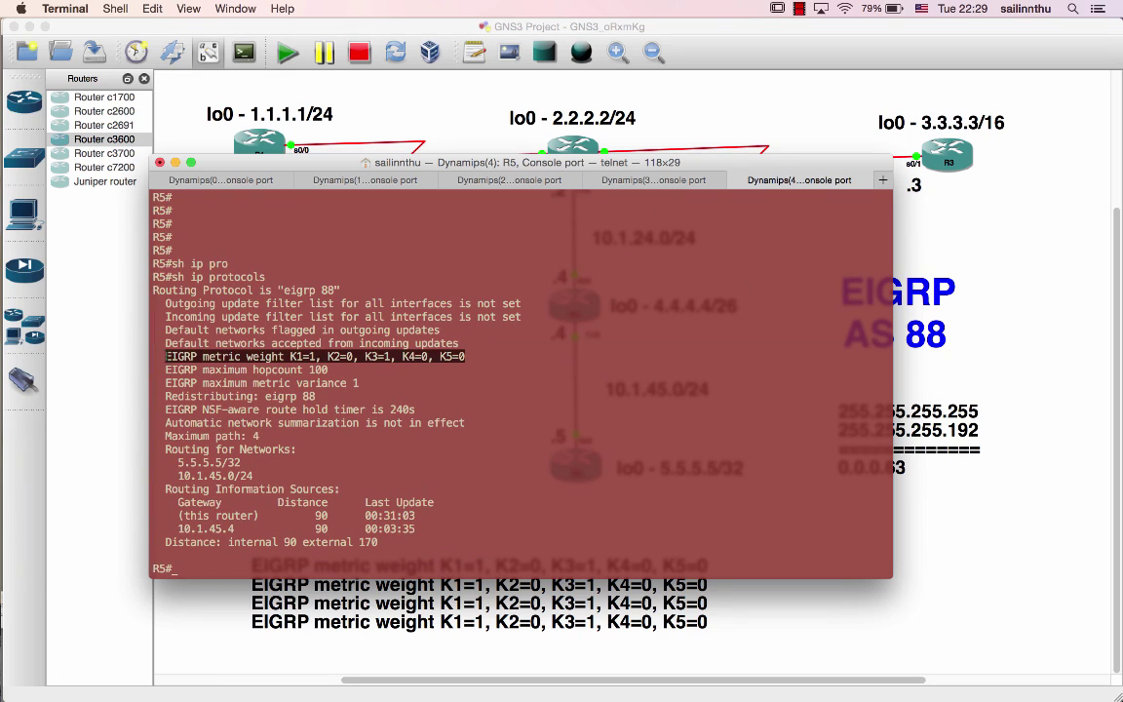
pyautogui.press('super+c')
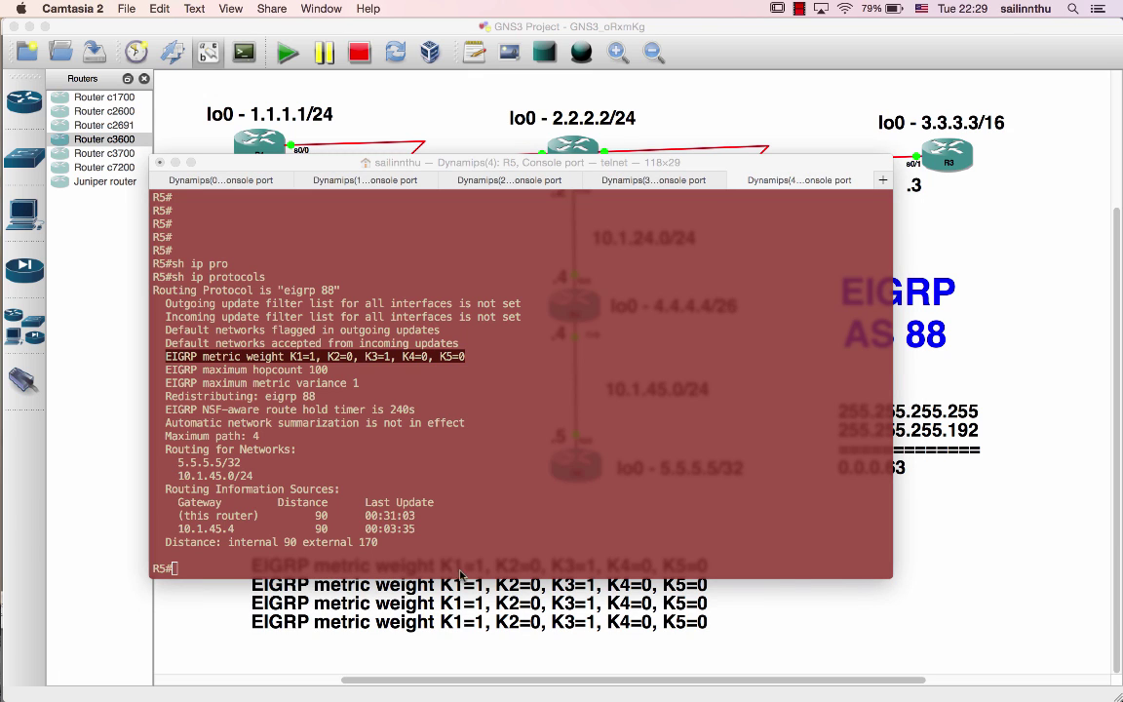
pyautogui.click(617, 626)
pyautogui.press('super+a')
pyautogui.click(702, 624)
pyautogui.press('Return')
pyautogui.press('super+v')
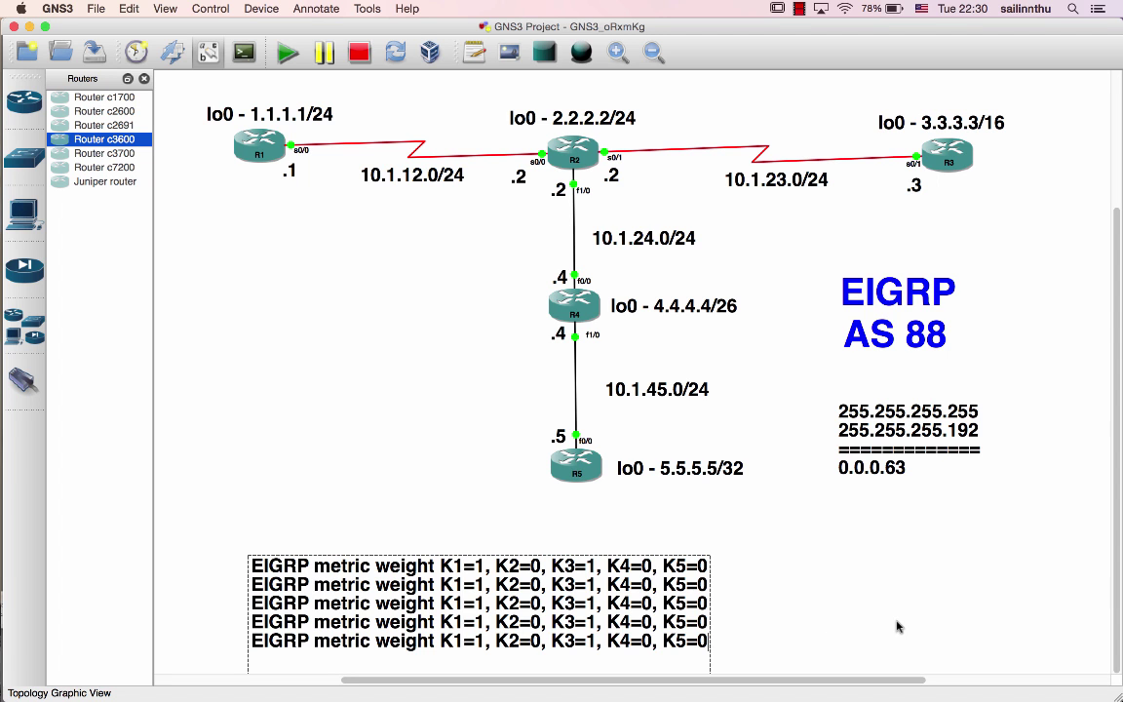
# Deselect the five-line note and drag it up to sit just beneath R5.
pyautogui.click(816, 614)
pyautogui.moveTo(652, 593); pyautogui.dragTo(703, 551)
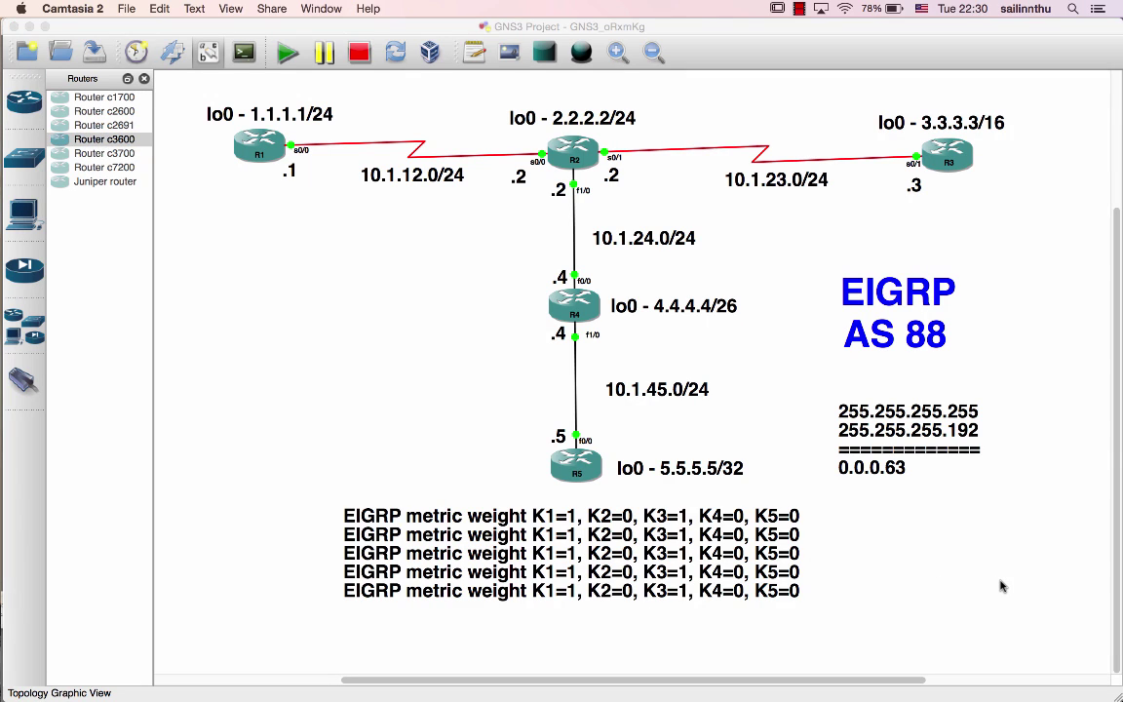
pyautogui.click(798, 10)
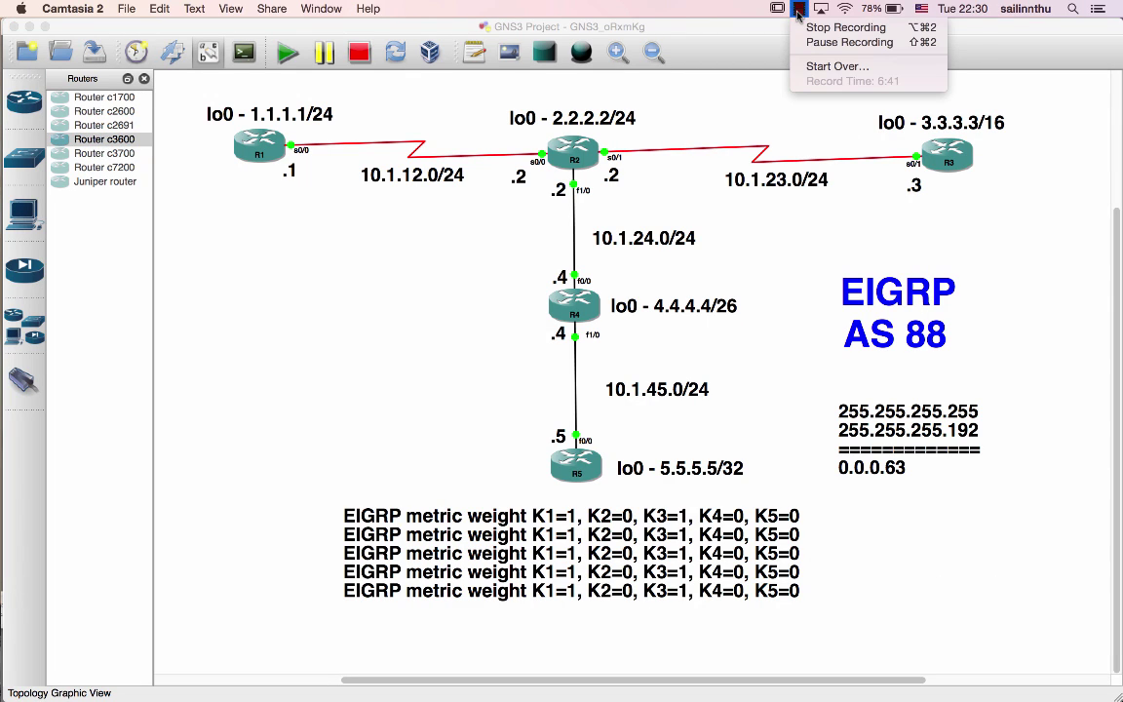